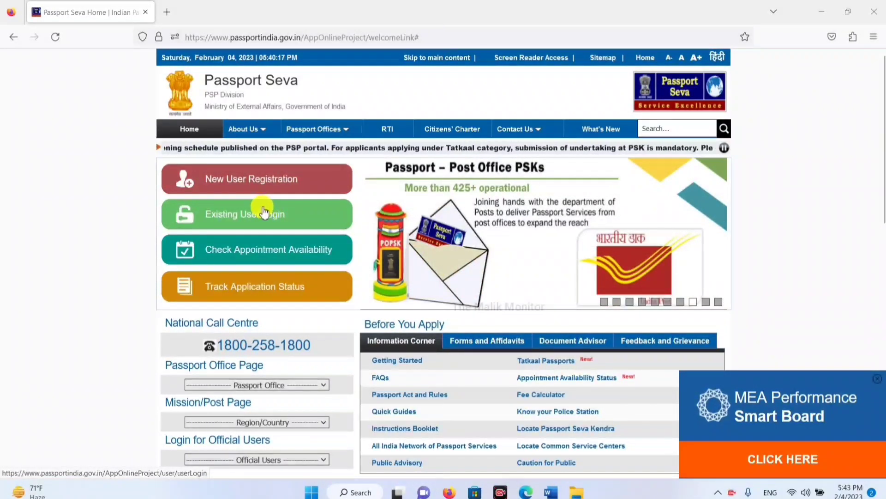
Open the new user registration form on the Passport Seva home page
{"action": "left_click", "coordinate": [249, 183]}
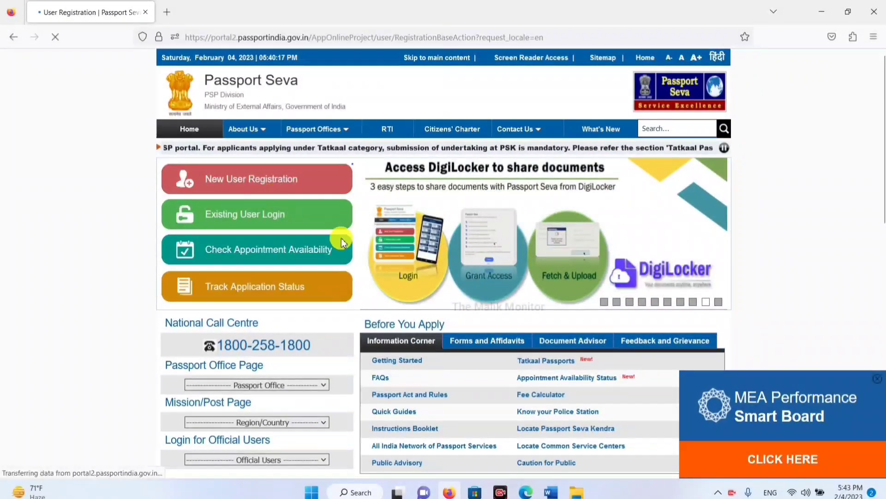
{"action": "scroll", "coordinate": [679, 300], "scroll_direction": "down", "scroll_amount": 1}
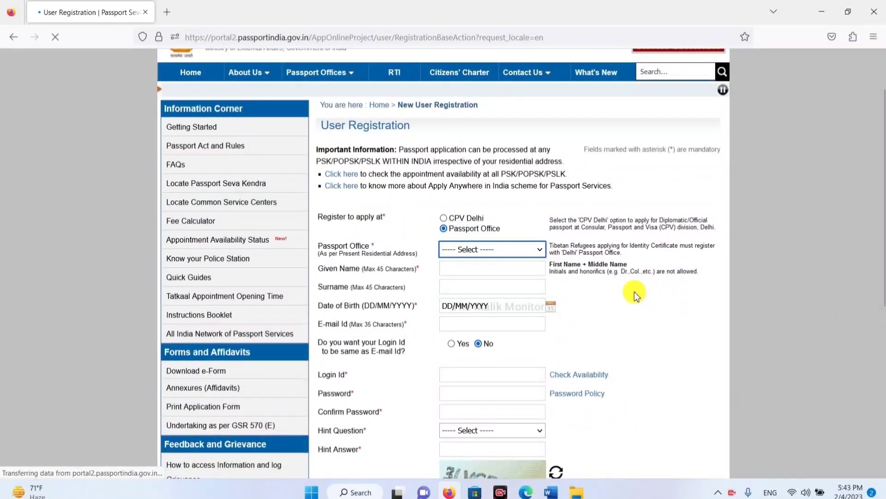
{"action": "scroll", "coordinate": [634, 292], "scroll_direction": "down", "scroll_amount": 2}
{"action": "scroll", "coordinate": [669, 277], "scroll_direction": "up", "scroll_amount": 1}
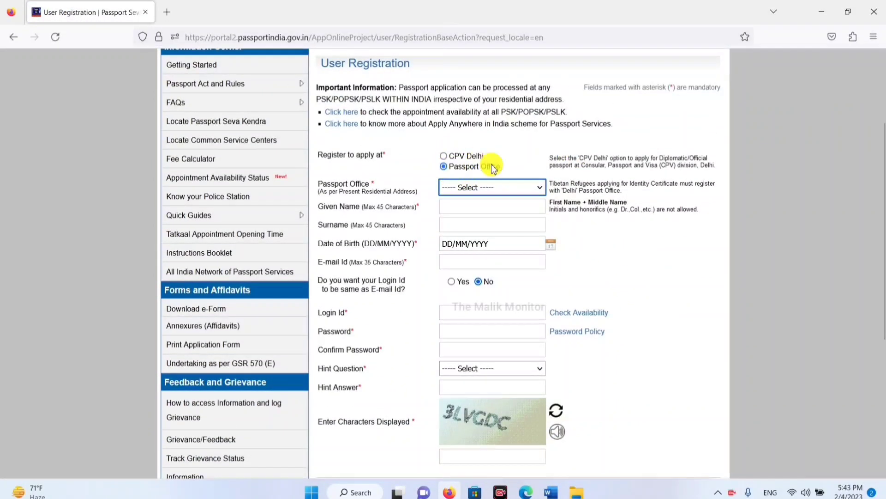
Select Lucknow as the passport office in the user registration form
{"action": "left_click", "coordinate": [485, 189]}
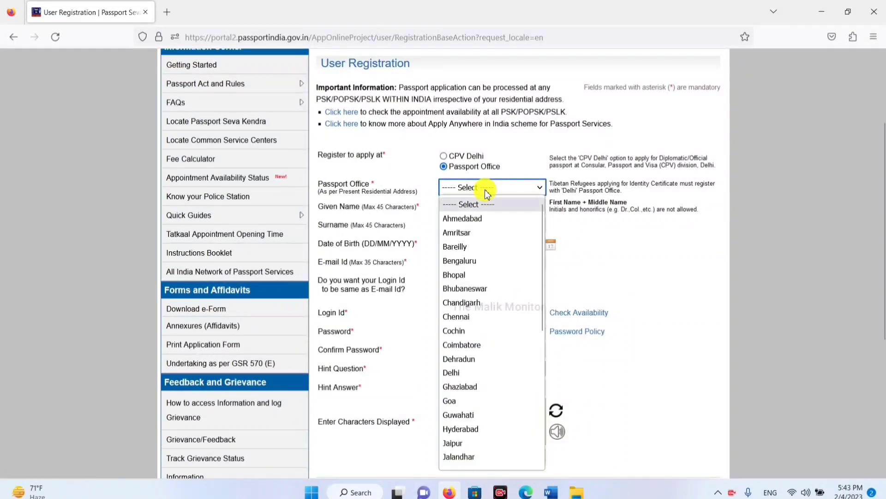
{"action": "scroll", "coordinate": [476, 396], "scroll_direction": "down", "scroll_amount": 6}
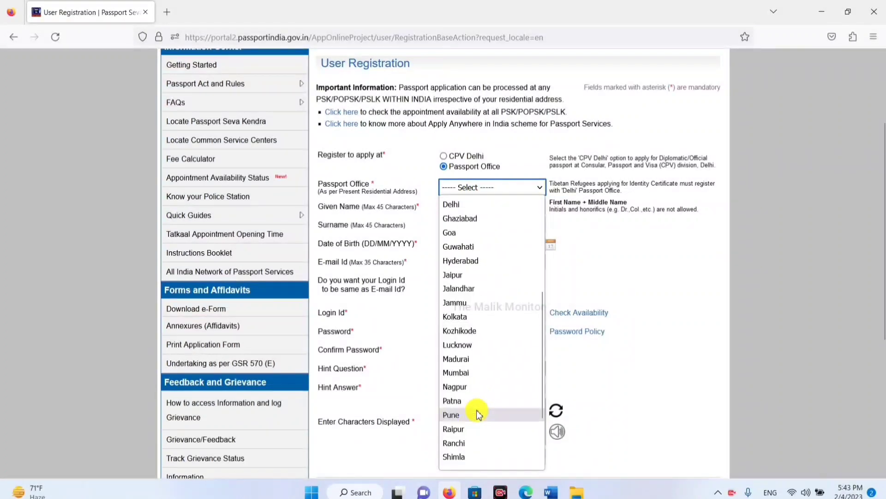
{"action": "scroll", "coordinate": [480, 351], "scroll_direction": "up", "scroll_amount": 2}
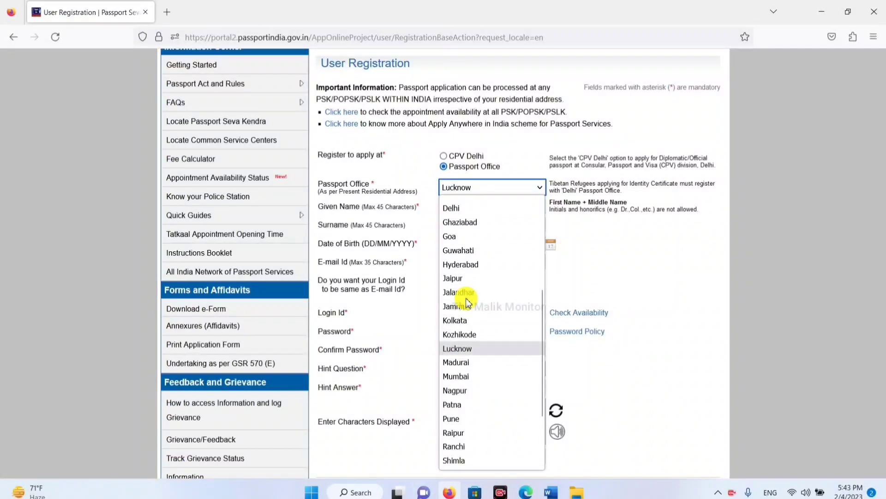
{"action": "left_click", "coordinate": [458, 348]}
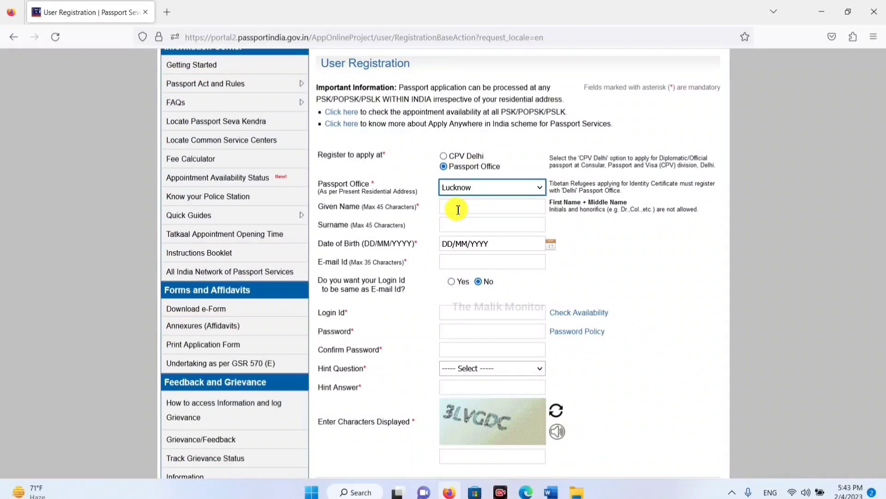
{"action": "left_click", "coordinate": [476, 188]}
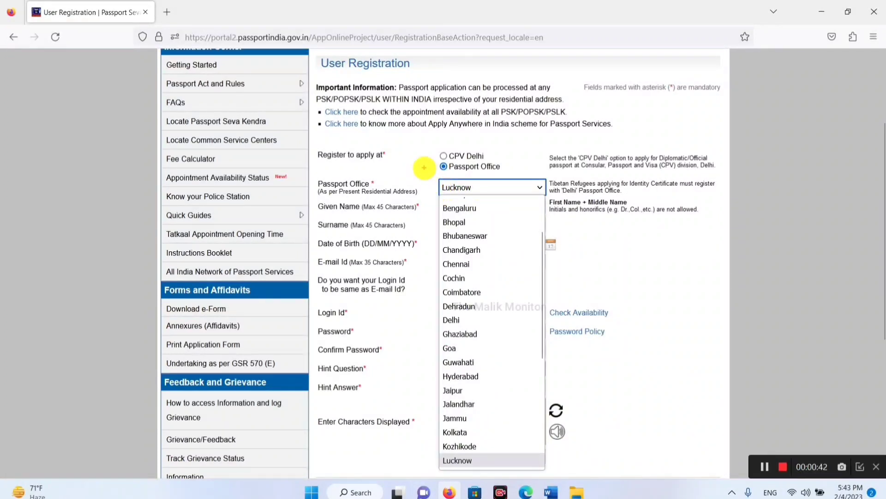
{"action": "left_click_drag", "start_coordinate": [424, 167], "coordinate": [599, 204]}
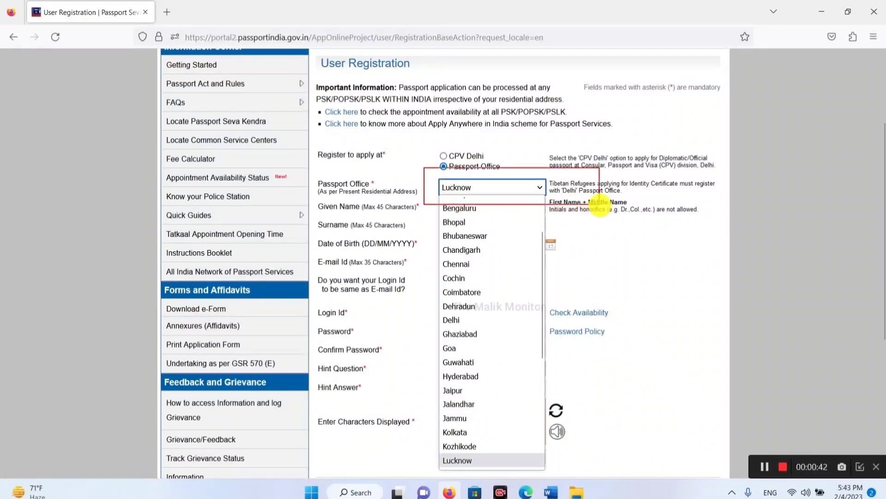
{"action": "left_click", "coordinate": [506, 192]}
{"action": "left_click", "coordinate": [507, 193]}
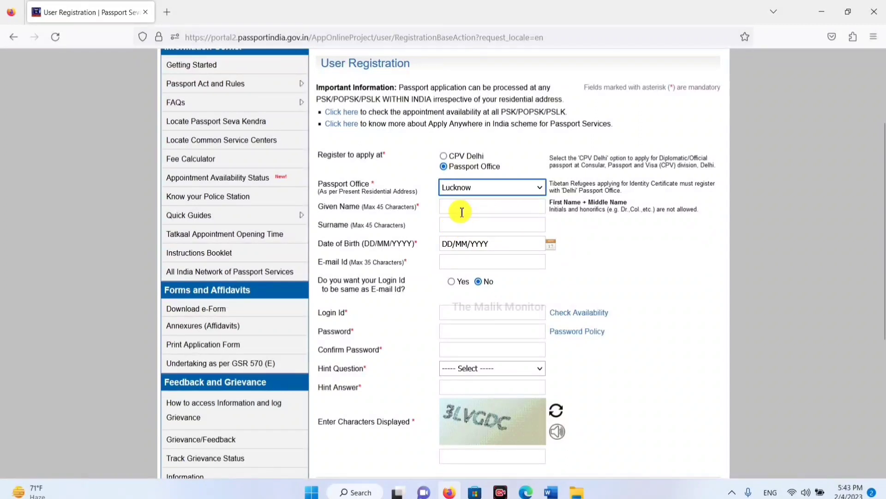
{"action": "scroll", "coordinate": [464, 212], "scroll_direction": "down", "scroll_amount": 2}
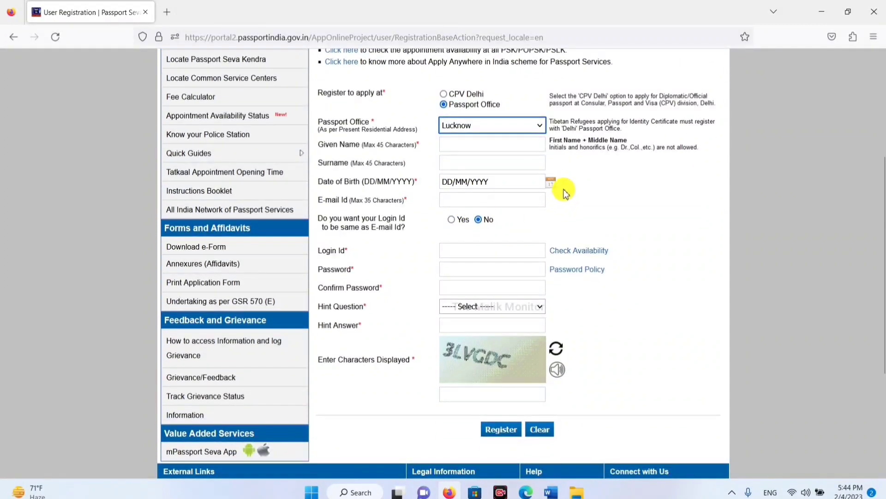
{"action": "left_click", "coordinate": [552, 181]}
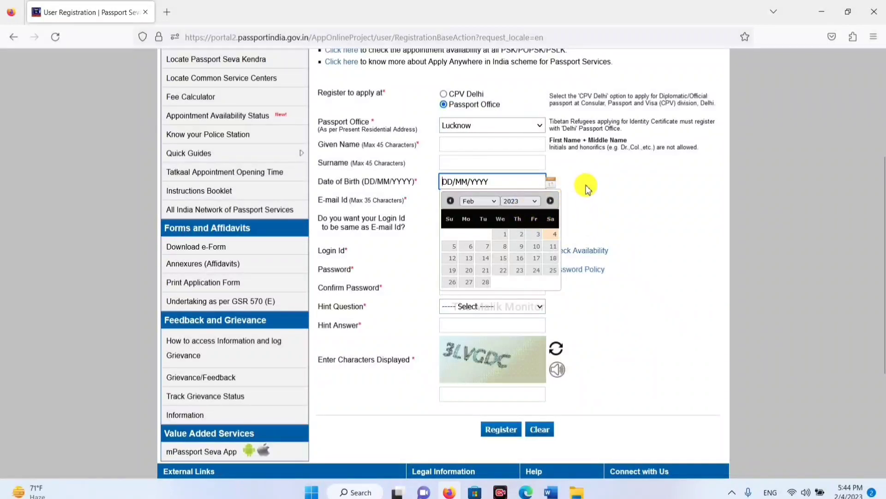
{"action": "left_click", "coordinate": [561, 203]}
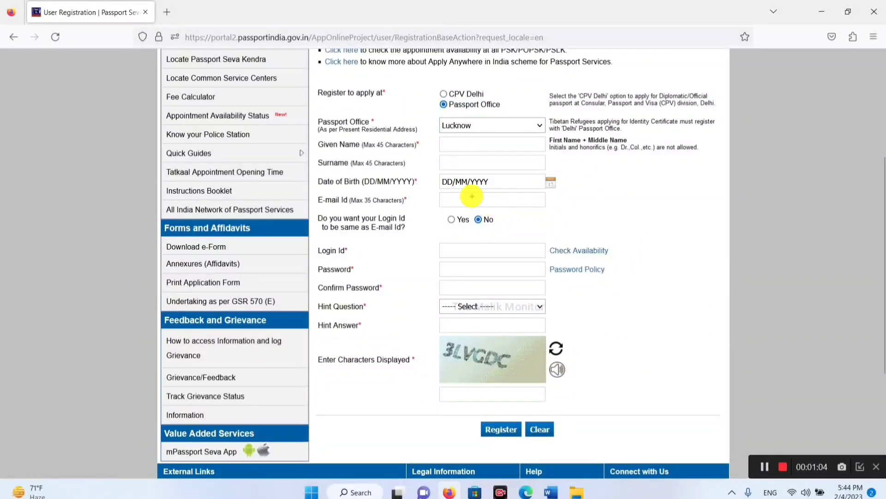
Choose Yes so that the login ID is the same as the e-mail ID
{"action": "left_click_drag", "start_coordinate": [462, 192], "coordinate": [543, 210]}
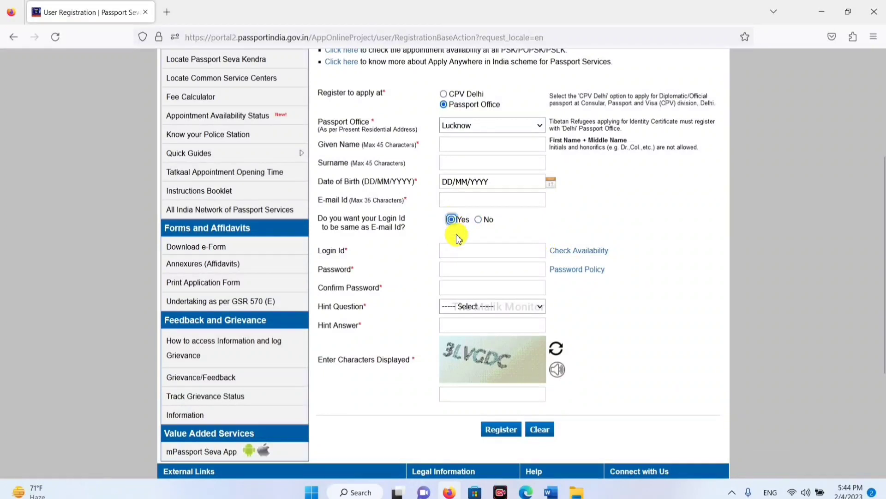
{"action": "mouse_move", "coordinate": [424, 212]}
{"action": "left_mouse_down"}
{"action": "mouse_move", "coordinate": [547, 257]}
{"action": "mouse_move", "coordinate": [558, 245]}
{"action": "left_mouse_up"}
{"action": "mouse_move", "coordinate": [432, 262]}
{"action": "left_mouse_down"}
{"action": "mouse_move", "coordinate": [478, 291]}
{"action": "mouse_move", "coordinate": [541, 277]}
{"action": "left_mouse_up"}
{"action": "left_click_drag", "start_coordinate": [413, 280], "coordinate": [583, 299]}
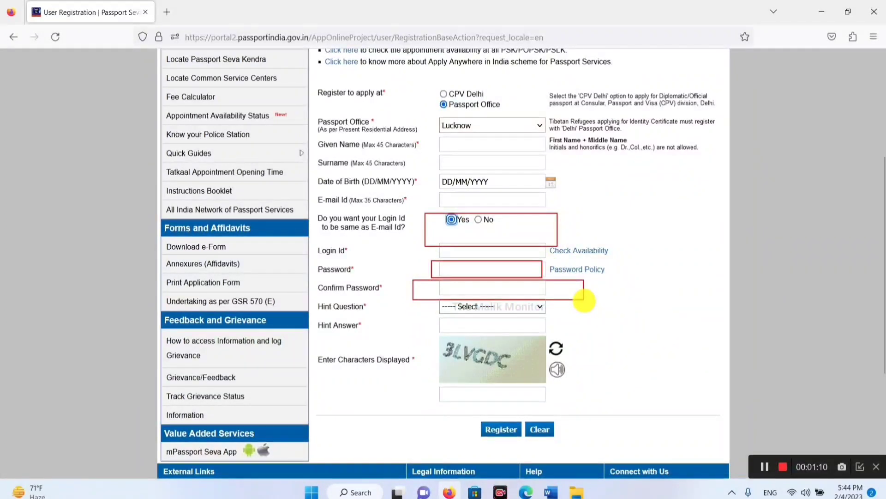
Set the hint question to Birth City and go to the hint answer field
{"action": "left_click", "coordinate": [513, 307]}
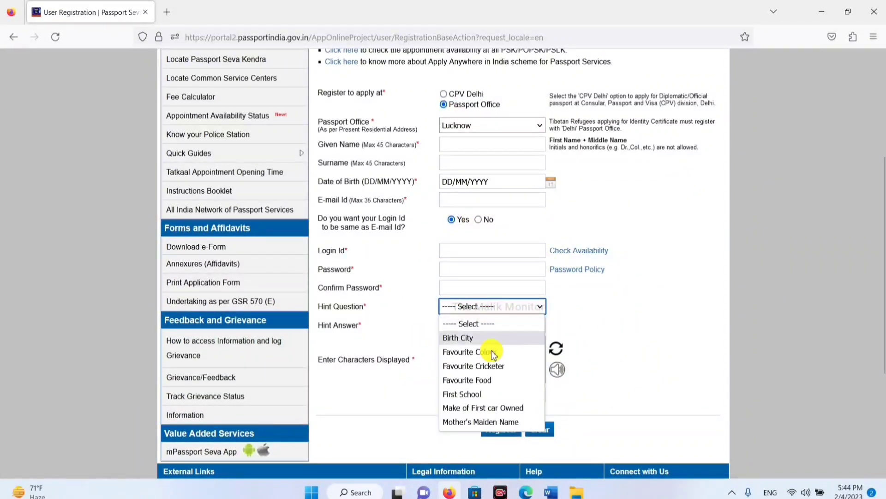
{"action": "left_click", "coordinate": [483, 340]}
{"action": "left_click", "coordinate": [480, 323]}
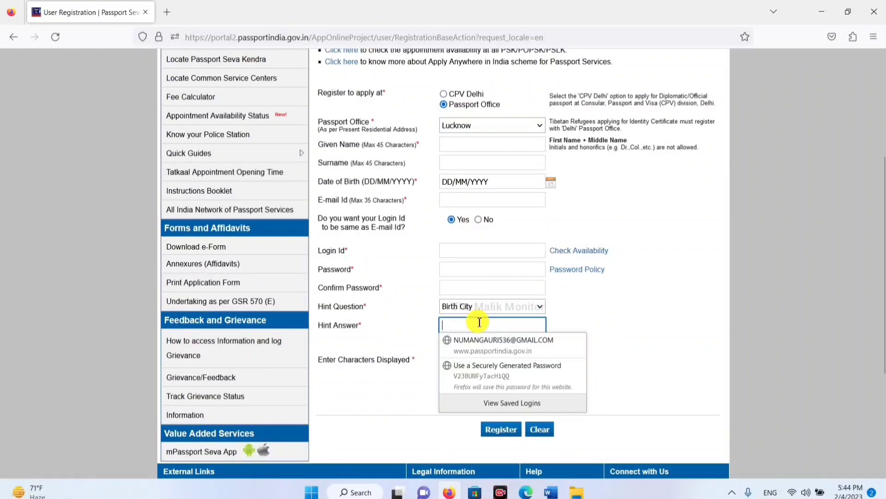
{"action": "left_click", "coordinate": [417, 326]}
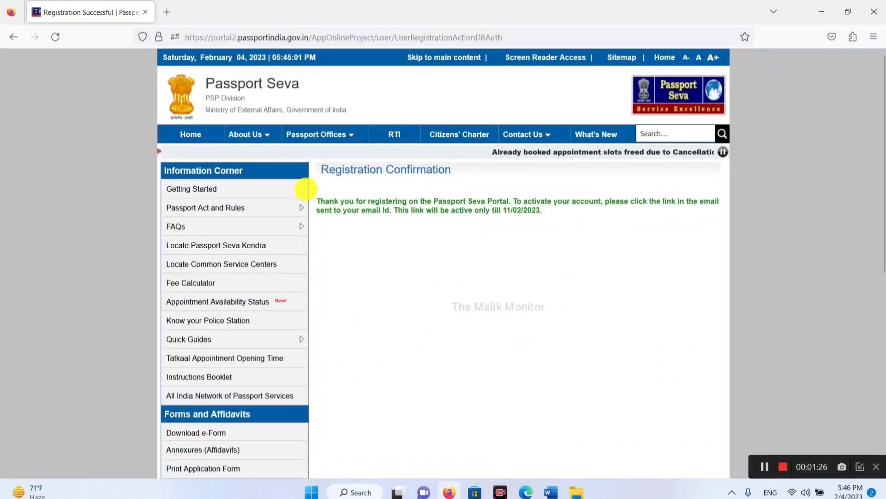
{"action": "left_click_drag", "start_coordinate": [306, 189], "coordinate": [729, 221]}
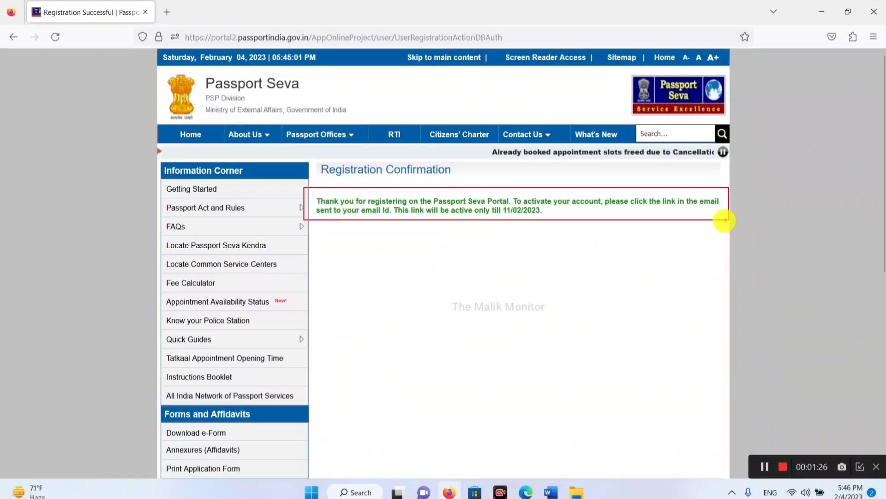
{"action": "left_click_drag", "start_coordinate": [341, 183], "coordinate": [610, 226]}
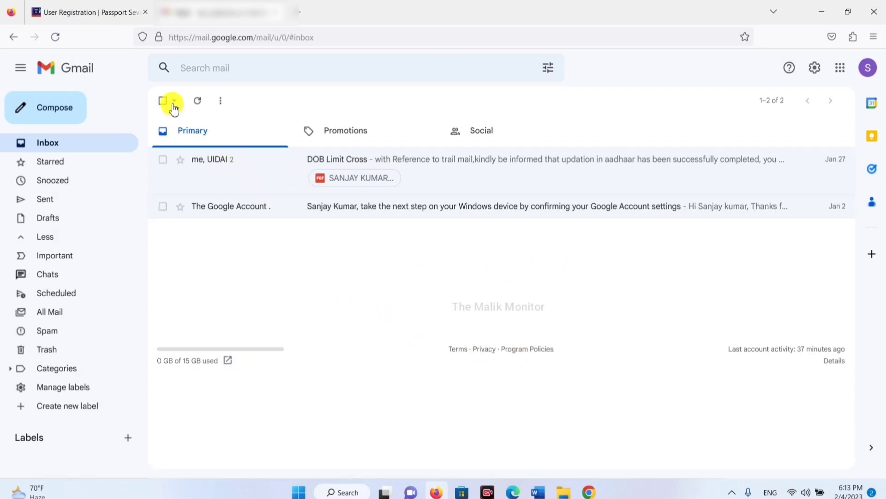
Refresh the Gmail inbox and open the Registration Confirmation message from passport.admin in the spam folder
{"action": "left_click", "coordinate": [206, 105]}
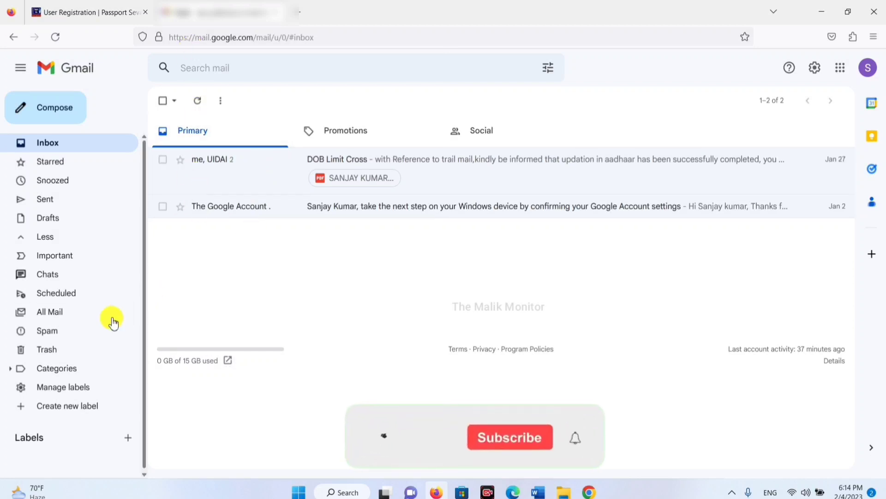
{"action": "left_click", "coordinate": [55, 332]}
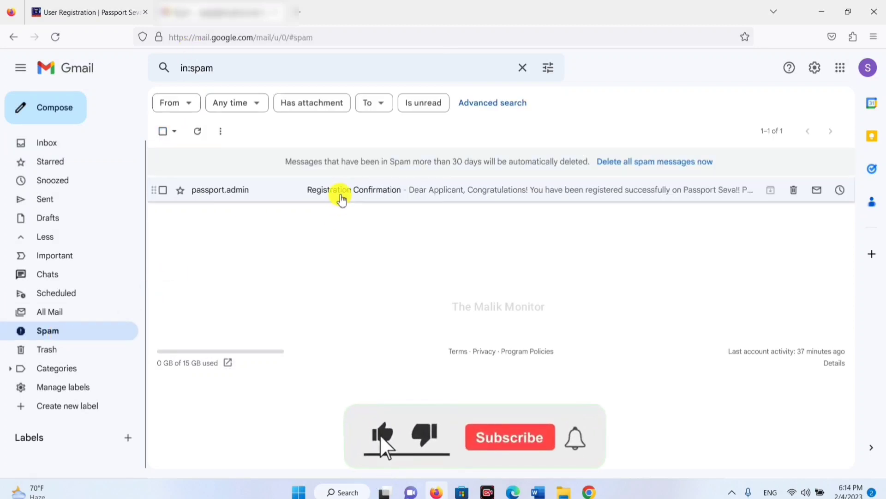
{"action": "left_click", "coordinate": [439, 195]}
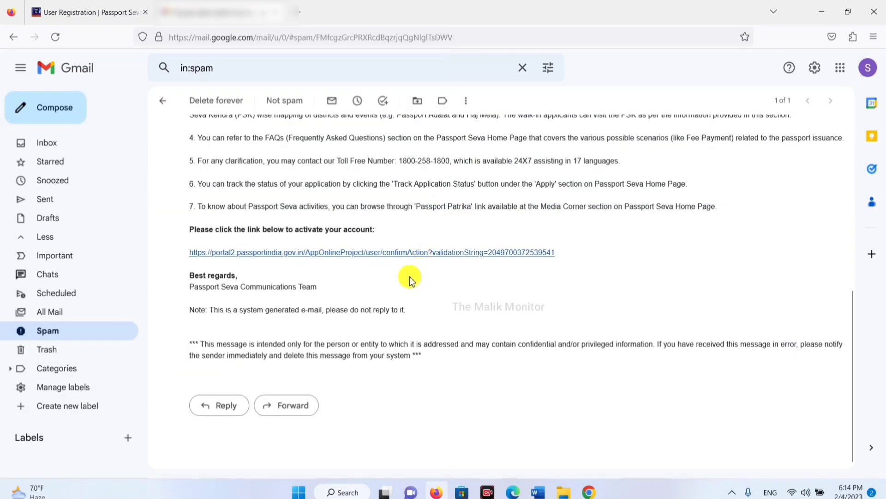
Follow the activation link in the confirmation e-mail and submit the user ID to activate the account
{"action": "left_click", "coordinate": [395, 253]}
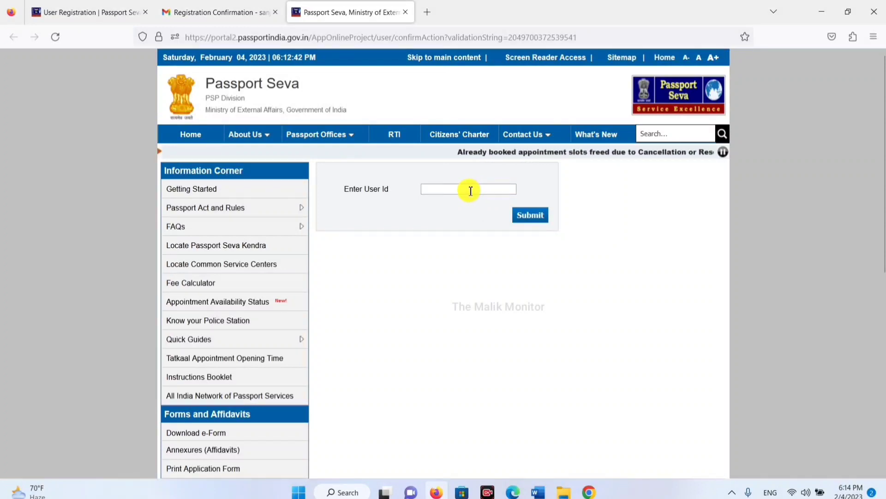
{"action": "left_click", "coordinate": [529, 216]}
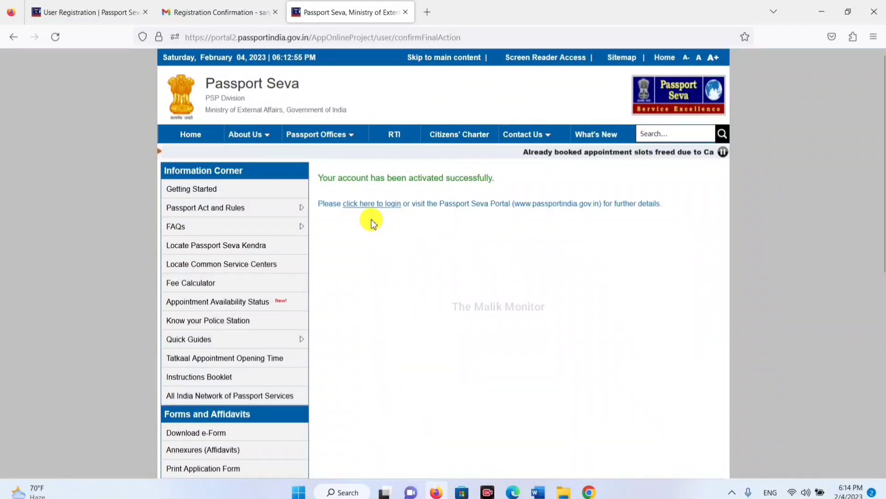
{"action": "mouse_move", "coordinate": [317, 163]}
{"action": "left_mouse_down"}
{"action": "mouse_move", "coordinate": [392, 196]}
{"action": "mouse_move", "coordinate": [510, 184]}
{"action": "mouse_move", "coordinate": [512, 199]}
{"action": "mouse_move", "coordinate": [508, 192]}
{"action": "left_mouse_up"}
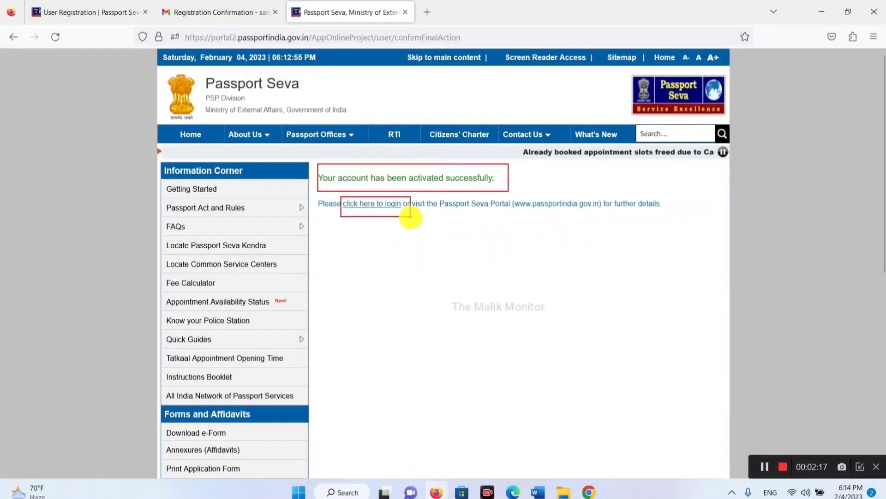
Open the login page for the activated account, submit the login ID and go to the password field
{"action": "left_click", "coordinate": [372, 204]}
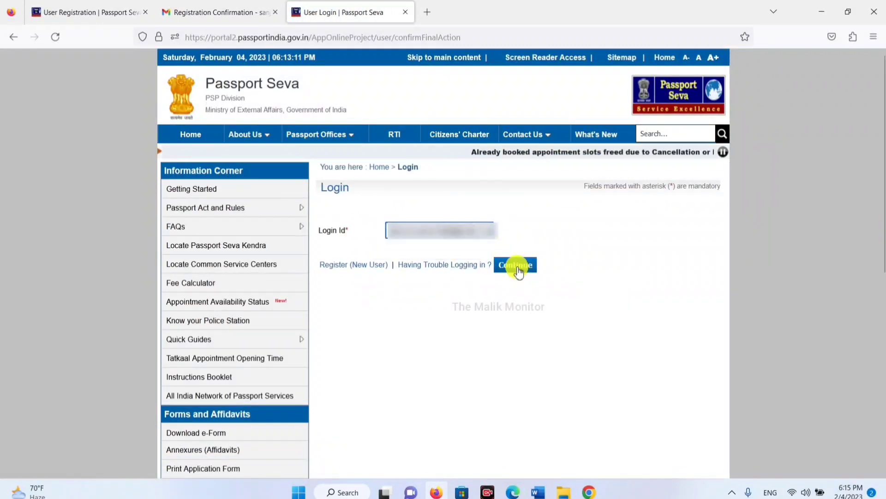
{"action": "left_click", "coordinate": [518, 267]}
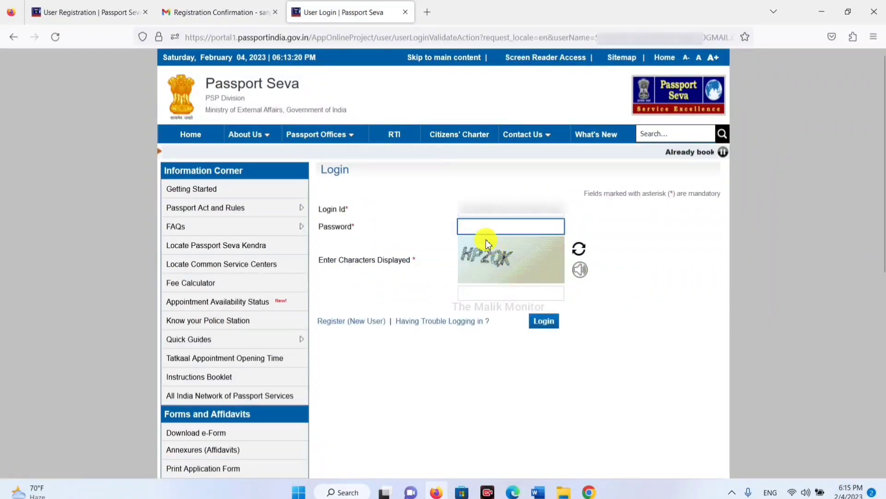
{"action": "left_click", "coordinate": [492, 231]}
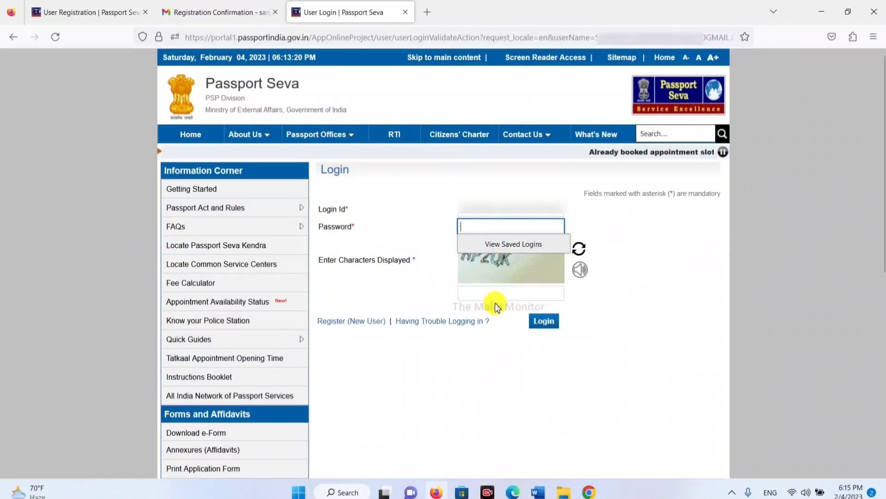
{"action": "left_click", "coordinate": [603, 299]}
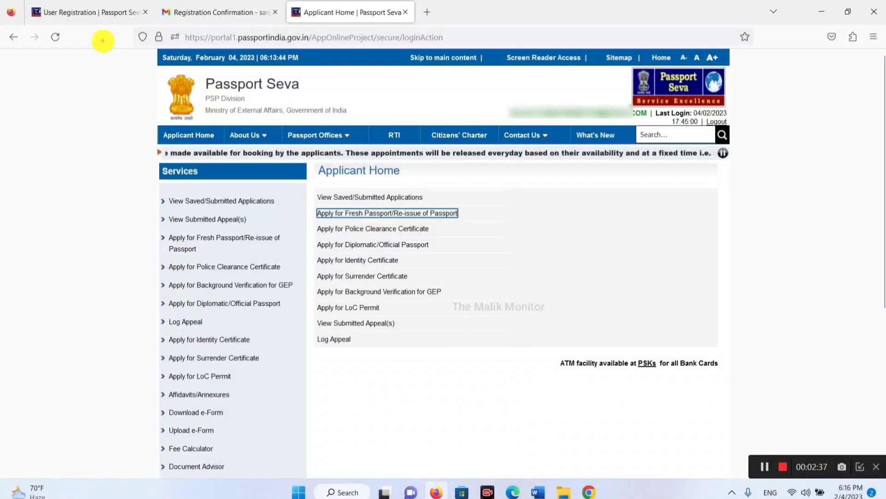
Choose to apply for a fresh passport or re-issue of passport and open the application form for online filling
{"action": "mouse_move", "coordinate": [103, 41]}
{"action": "left_mouse_down"}
{"action": "mouse_move", "coordinate": [708, 388]}
{"action": "mouse_move", "coordinate": [781, 409]}
{"action": "mouse_move", "coordinate": [787, 421]}
{"action": "left_mouse_up"}
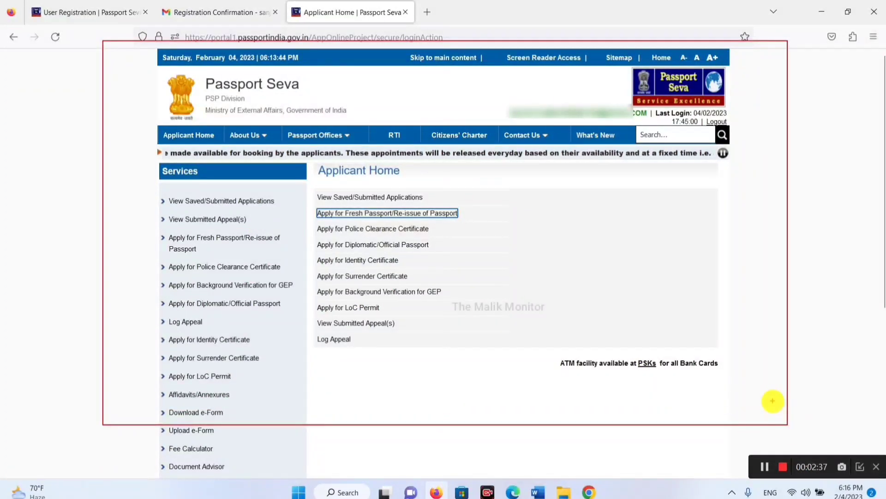
{"action": "key", "text": "Escape"}
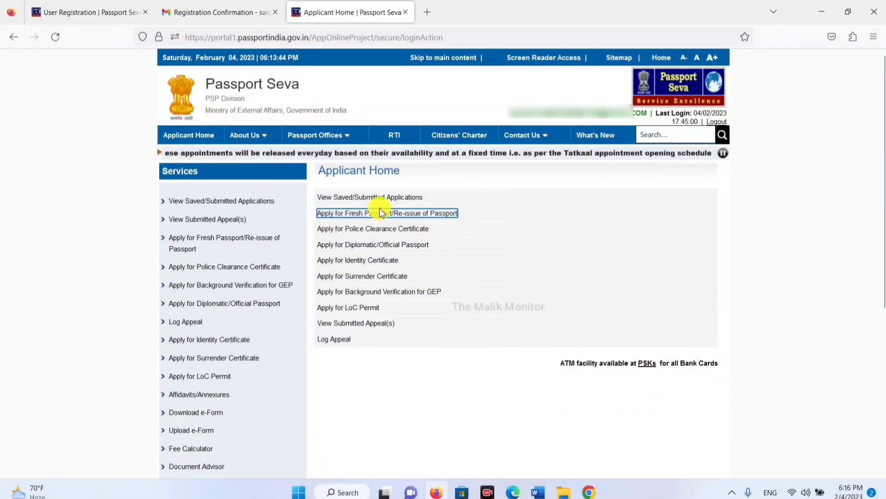
{"action": "left_click", "coordinate": [419, 213]}
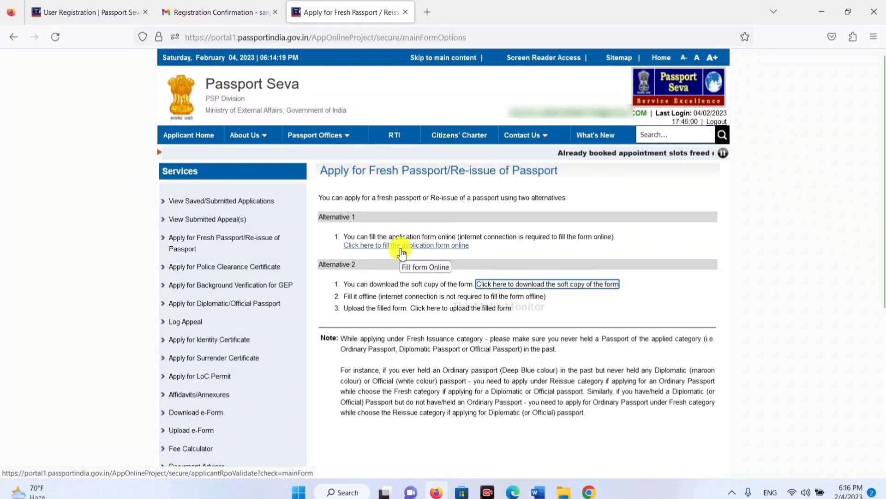
{"action": "left_click_drag", "start_coordinate": [343, 235], "coordinate": [481, 249]}
{"action": "key", "text": "Escape"}
{"action": "left_click", "coordinate": [425, 250]}
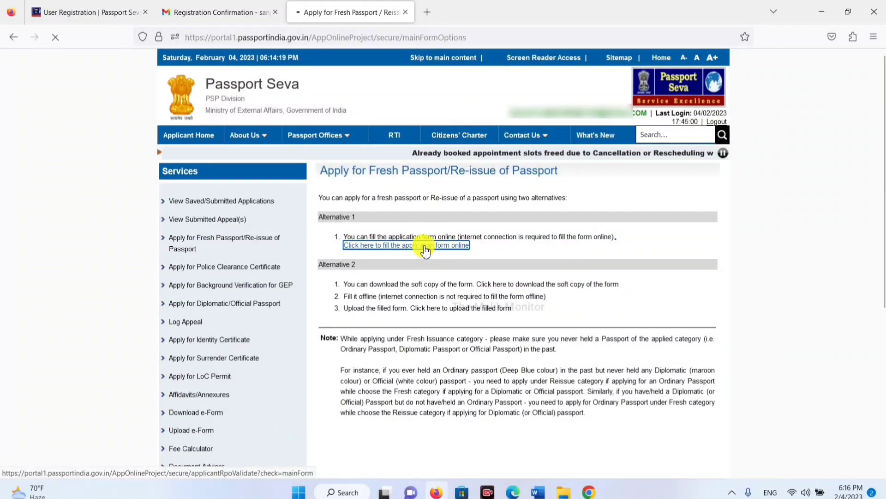
Choose Uttar Pradesh as the state and Sitapur as the district for submitting the application
{"action": "left_click", "coordinate": [558, 301]}
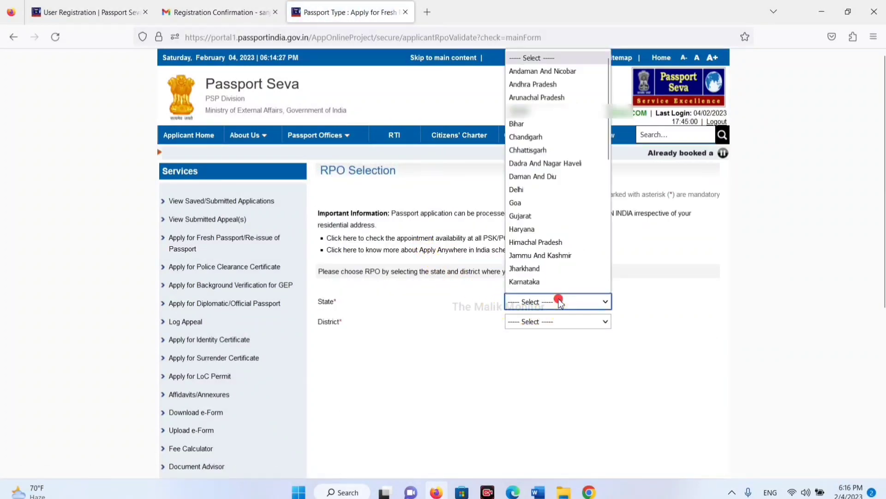
{"action": "key", "text": "u"}
{"action": "left_click", "coordinate": [559, 299]}
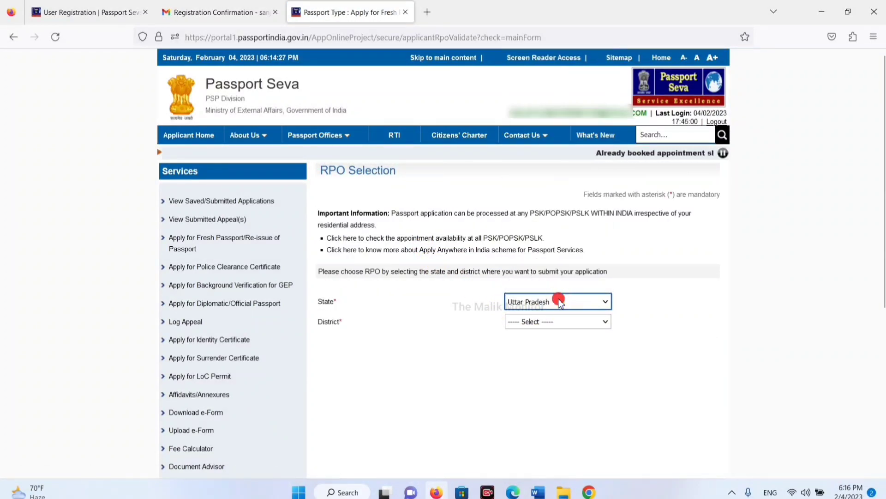
{"action": "left_click", "coordinate": [557, 323]}
{"action": "key", "text": "s"}
{"action": "key", "text": "i"}
{"action": "key", "text": "t"}
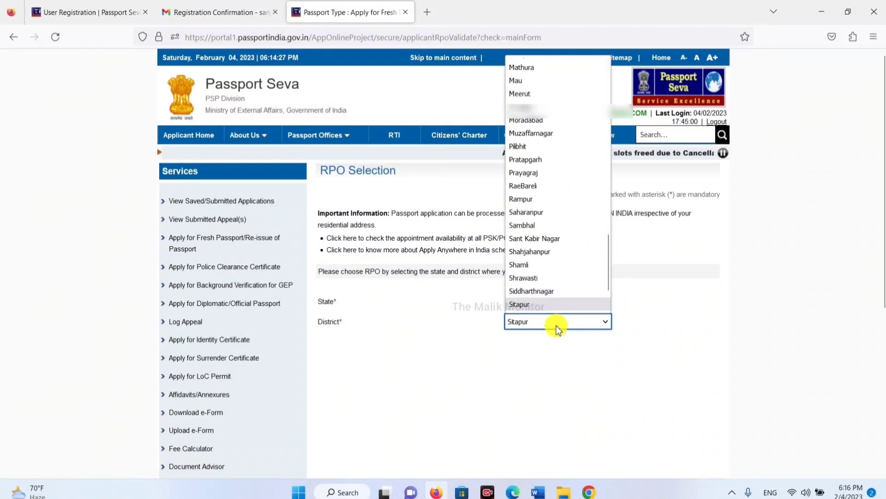
{"action": "left_click", "coordinate": [557, 325]}
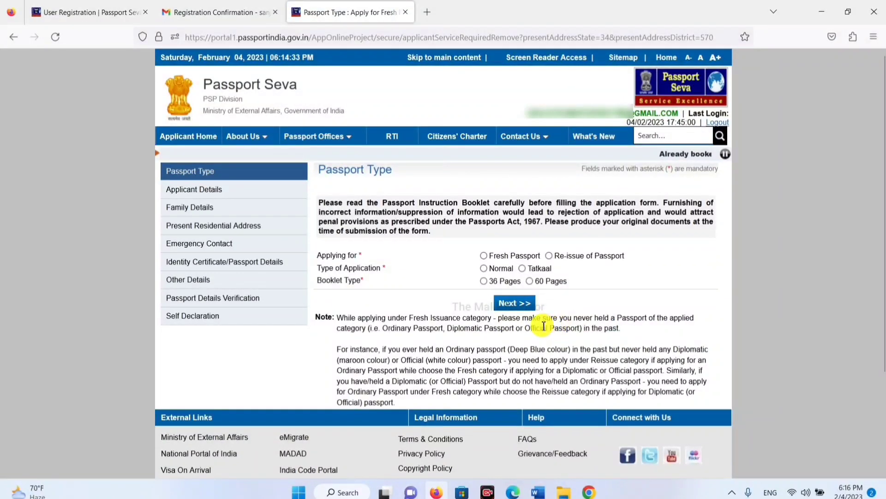
Apply for Re-issue of Passport with the reason Validity Expired Within 3 Years/Due To Expire
{"action": "left_click", "coordinate": [539, 256]}
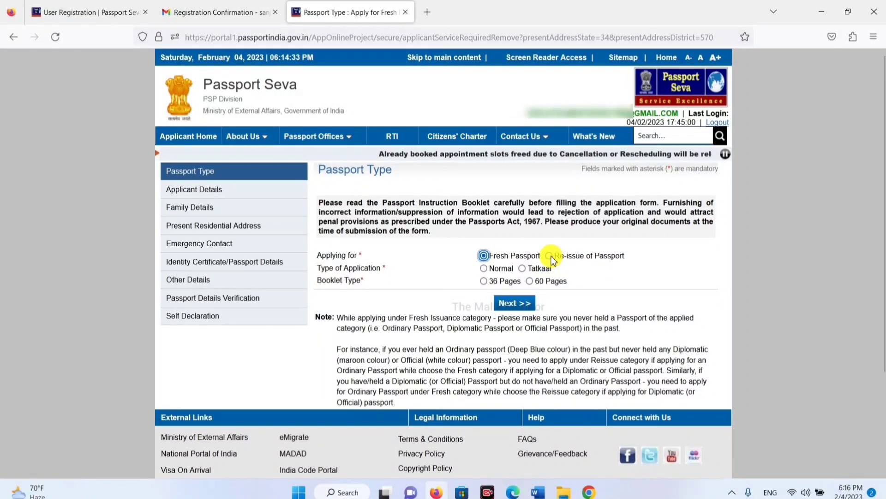
{"action": "left_click", "coordinate": [550, 256]}
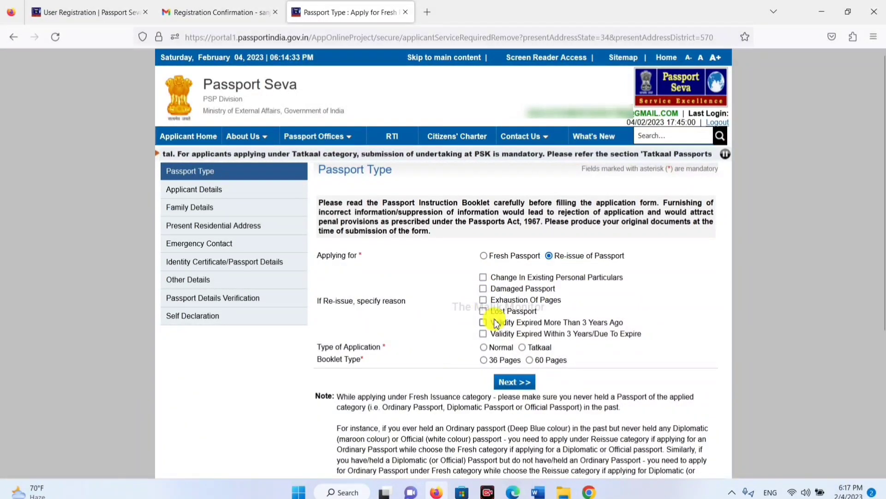
{"action": "left_click_drag", "start_coordinate": [484, 275], "coordinate": [626, 286]}
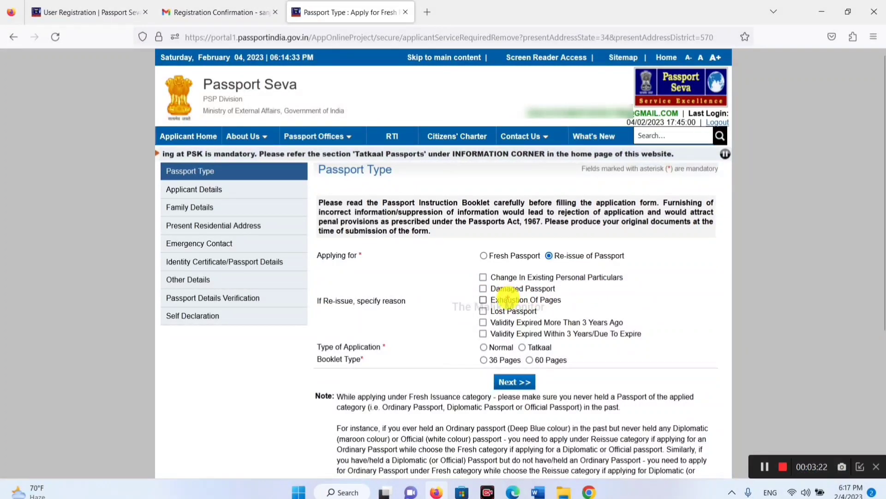
{"action": "left_click_drag", "start_coordinate": [472, 285], "coordinate": [562, 298]}
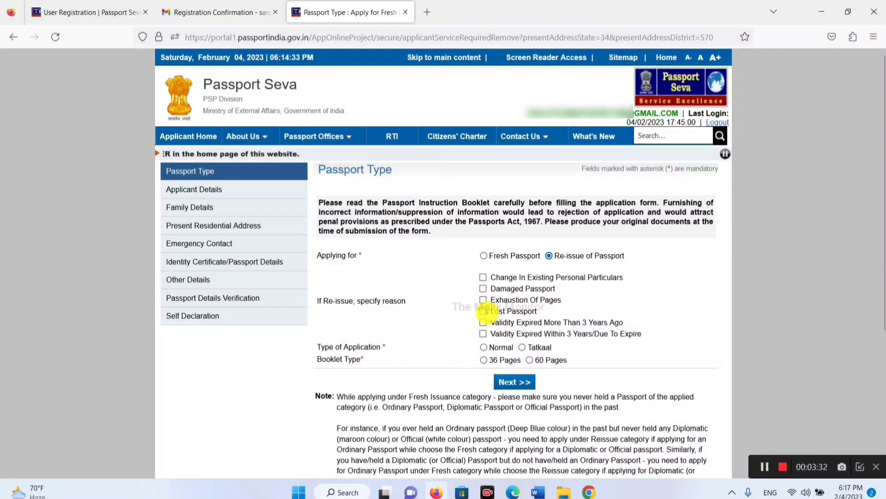
{"action": "left_click_drag", "start_coordinate": [558, 323], "coordinate": [572, 316]}
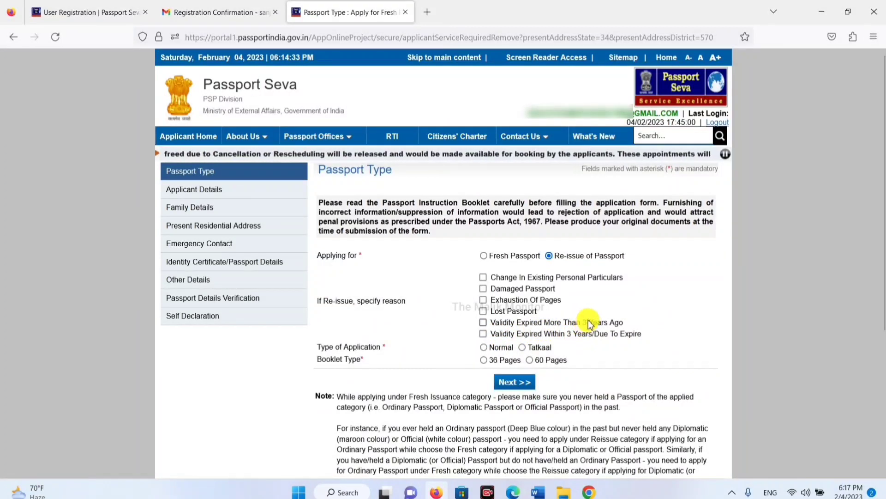
{"action": "left_click", "coordinate": [483, 323]}
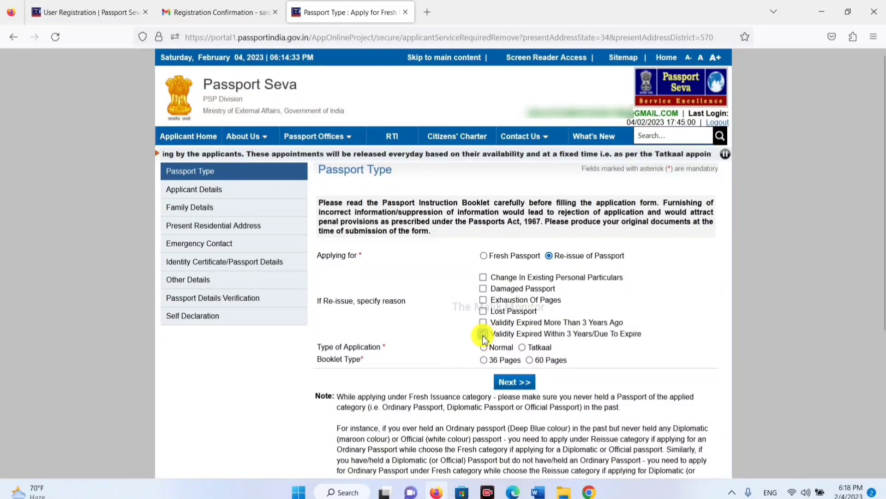
{"action": "left_click", "coordinate": [483, 335]}
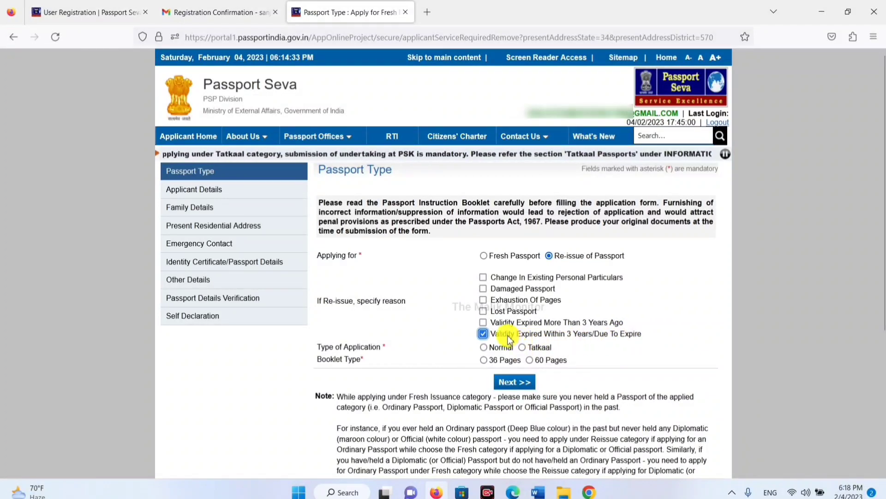
Choose the Normal application type and the 36 Pages booklet, and continue to the applicant details
{"action": "left_click", "coordinate": [483, 349]}
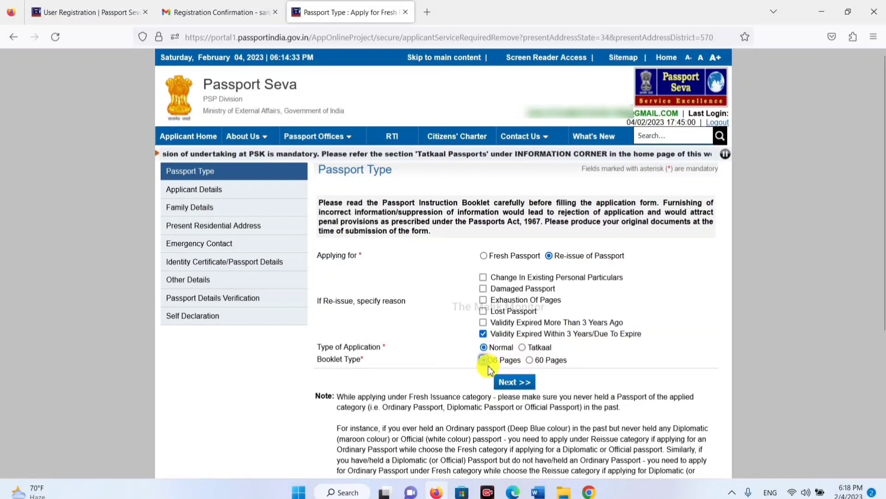
{"action": "left_click", "coordinate": [485, 363]}
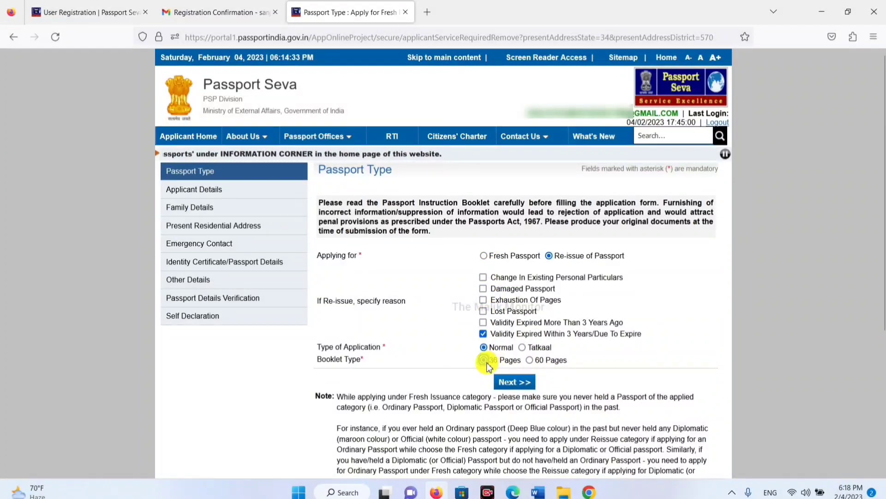
{"action": "left_click", "coordinate": [513, 382]}
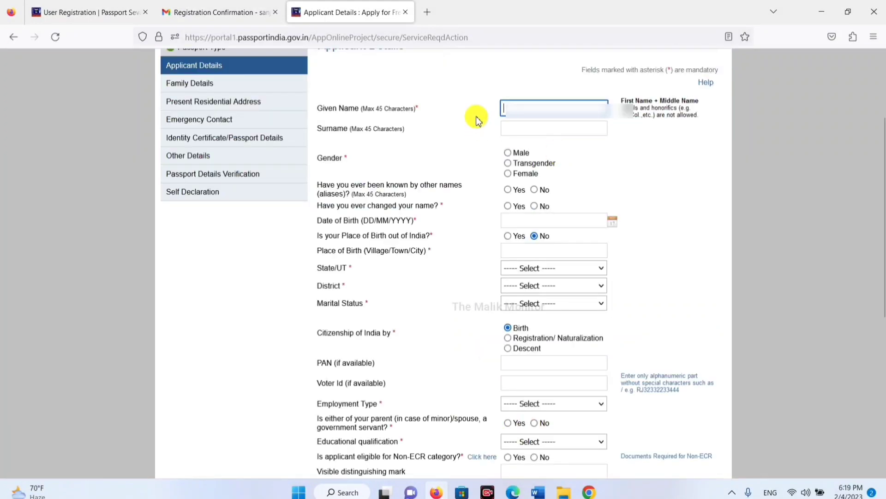
{"action": "left_click", "coordinate": [507, 110]}
{"action": "left_click_drag", "start_coordinate": [493, 95], "coordinate": [607, 119]}
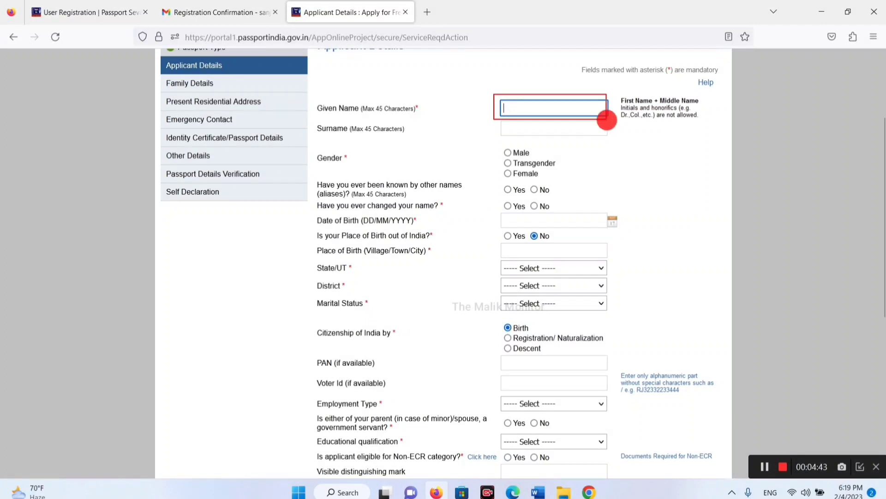
{"action": "mouse_move", "coordinate": [462, 118]}
{"action": "left_mouse_down"}
{"action": "mouse_move", "coordinate": [525, 138]}
{"action": "mouse_move", "coordinate": [629, 137]}
{"action": "left_mouse_up"}
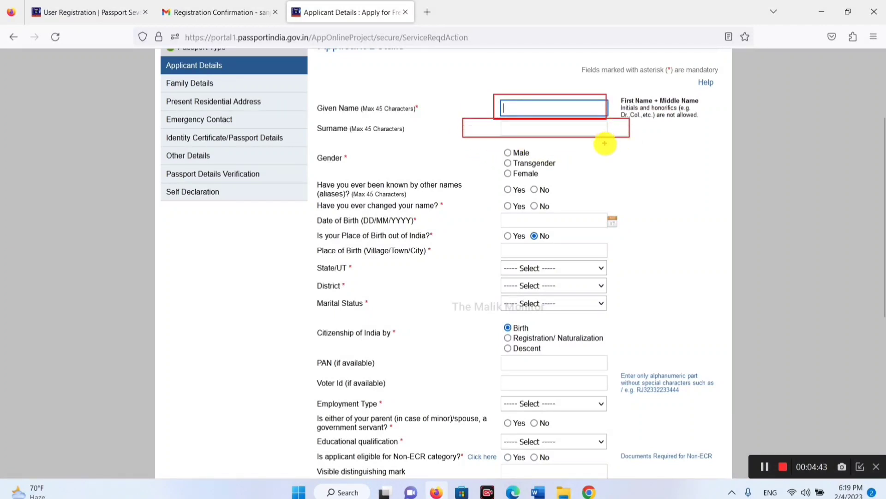
Set the gender to Male and answer No to both the alias and the name change questions
{"action": "left_click", "coordinate": [508, 153]}
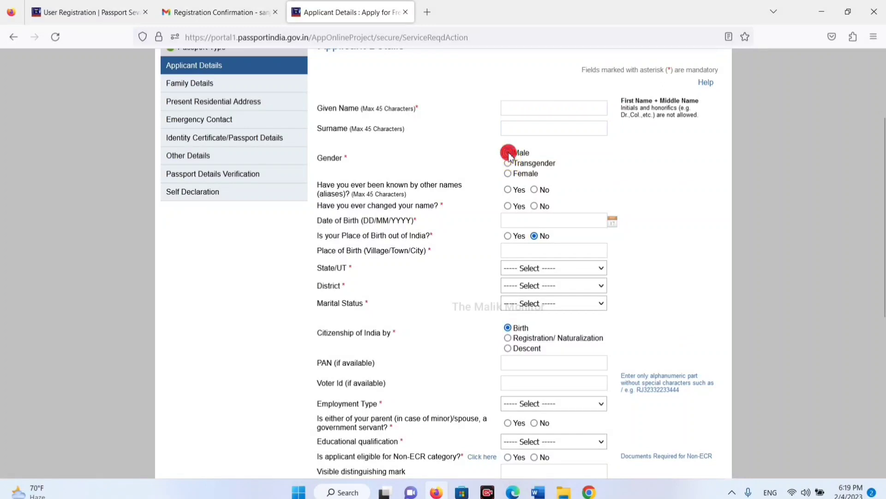
{"action": "left_click", "coordinate": [534, 190]}
{"action": "left_click", "coordinate": [534, 206]}
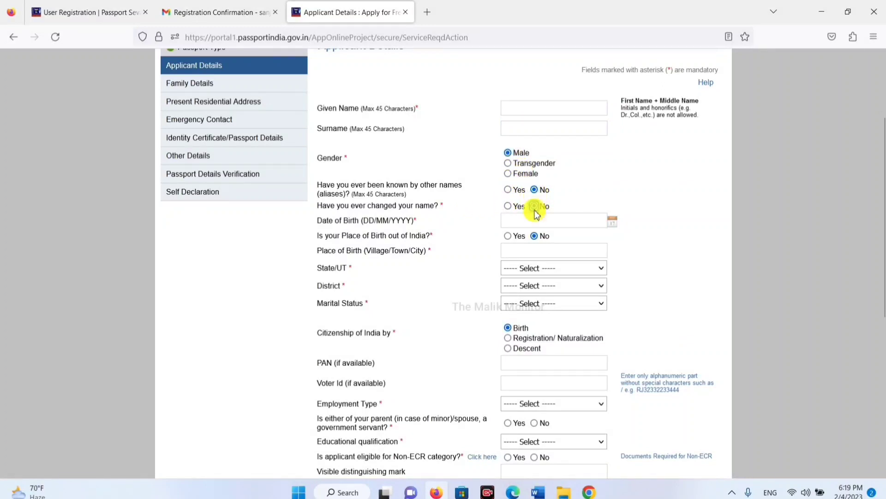
{"action": "left_click", "coordinate": [617, 224]}
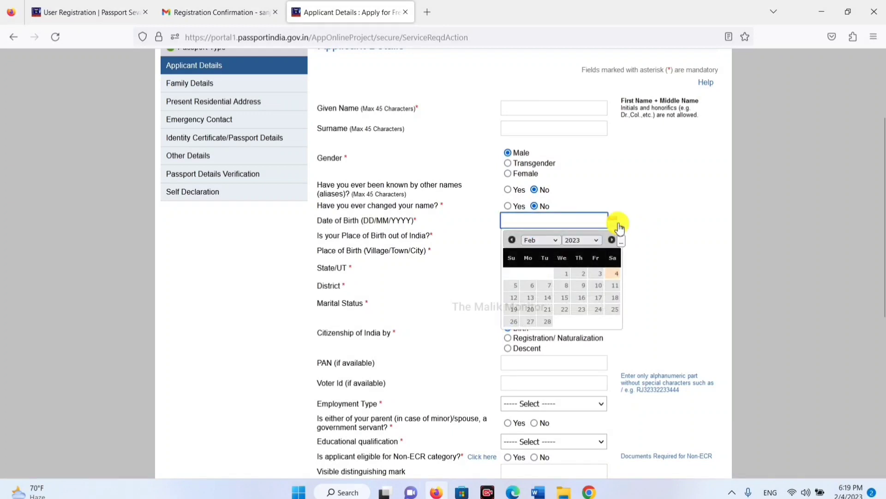
{"action": "left_click", "coordinate": [618, 224]}
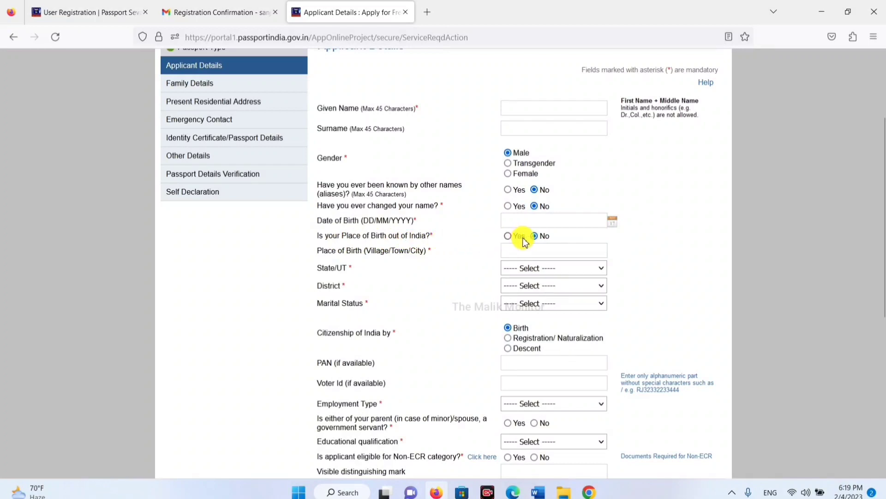
{"action": "left_click", "coordinate": [509, 237]}
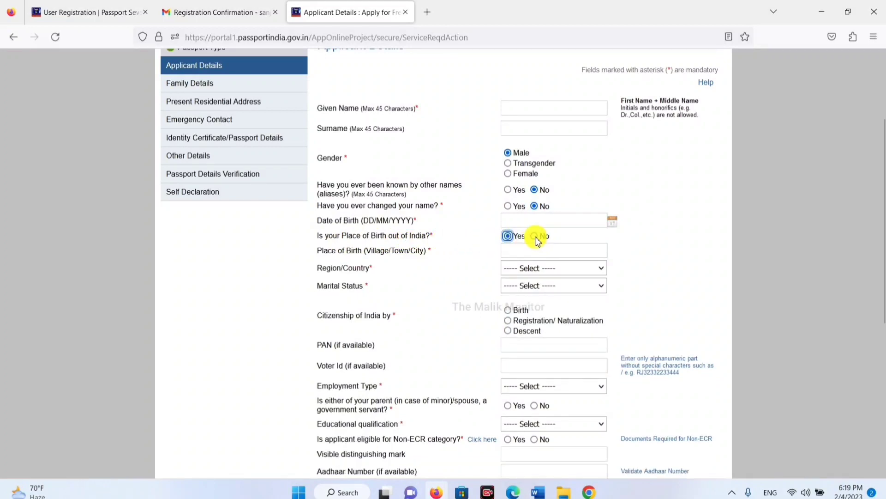
{"action": "left_click", "coordinate": [535, 237]}
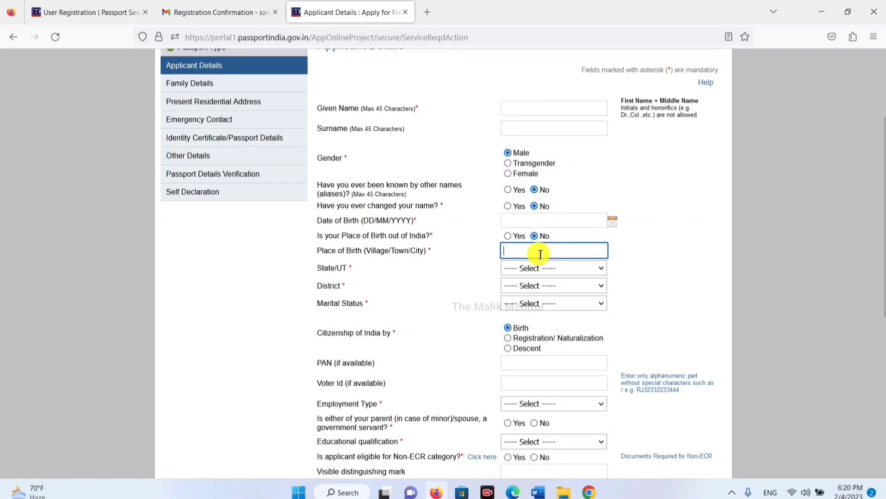
{"action": "left_click", "coordinate": [464, 271]}
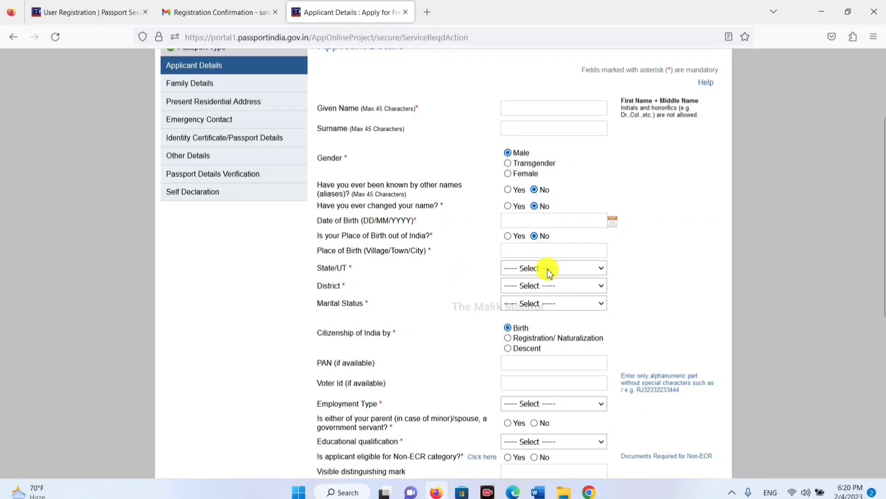
Set the applicant's birth state to Uttar Pradesh and the birth district to Sitapur
{"action": "left_click", "coordinate": [549, 271]}
{"action": "key", "text": "u"}
{"action": "left_click", "coordinate": [550, 272]}
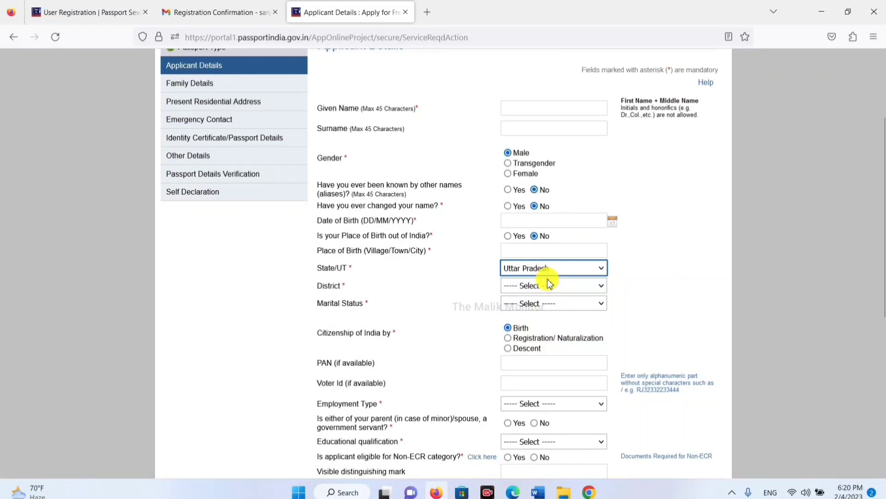
{"action": "left_click", "coordinate": [548, 285]}
{"action": "type", "text": "sit"}
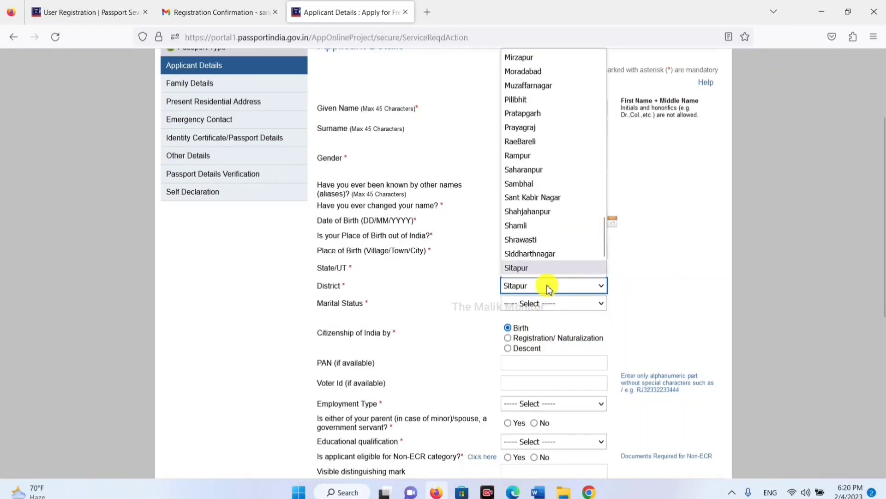
{"action": "key", "text": "Return"}
Set the applicant's marital status to Married
{"action": "left_click", "coordinate": [543, 305]}
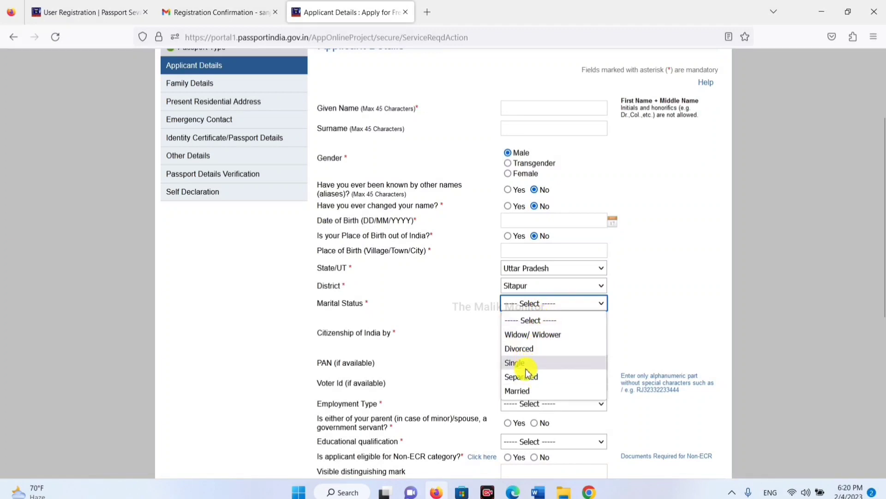
{"action": "left_click", "coordinate": [528, 392]}
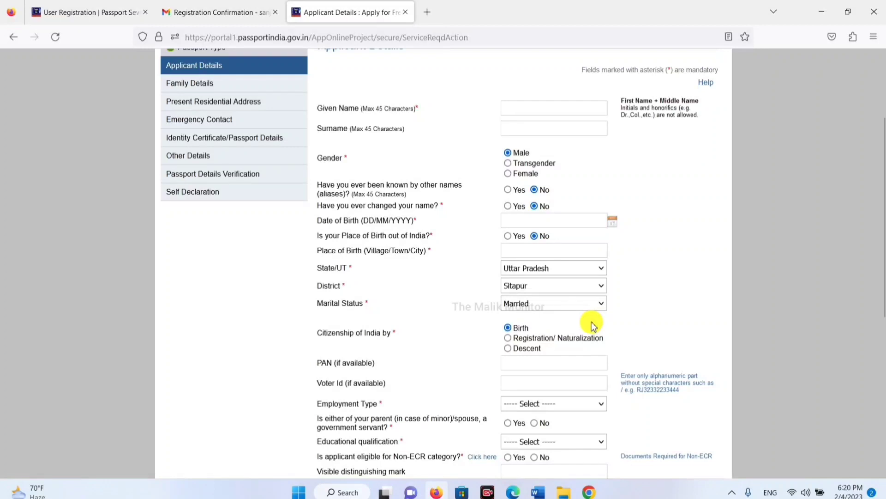
{"action": "left_click", "coordinate": [585, 308]}
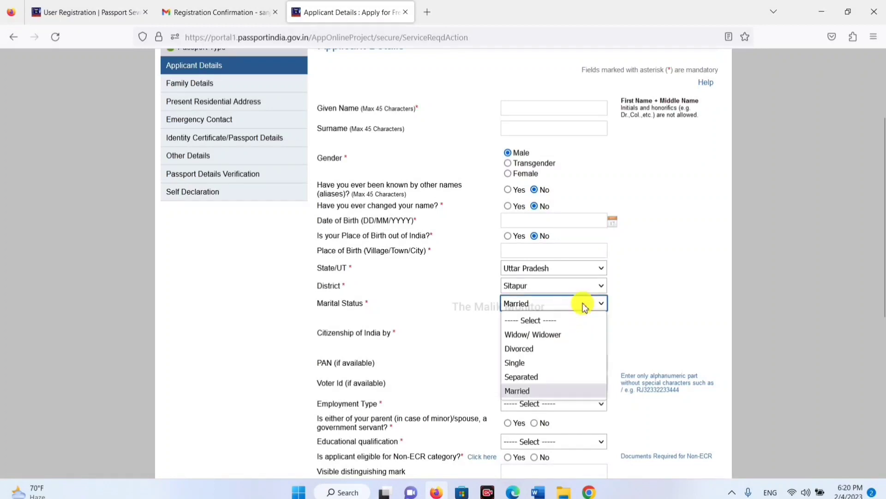
{"action": "left_click", "coordinate": [552, 392]}
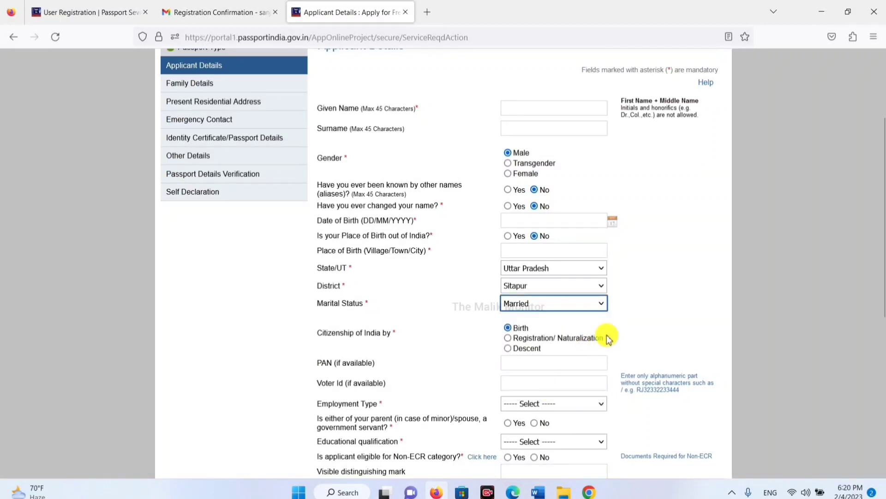
{"action": "scroll", "coordinate": [608, 334], "scroll_direction": "down", "scroll_amount": 4}
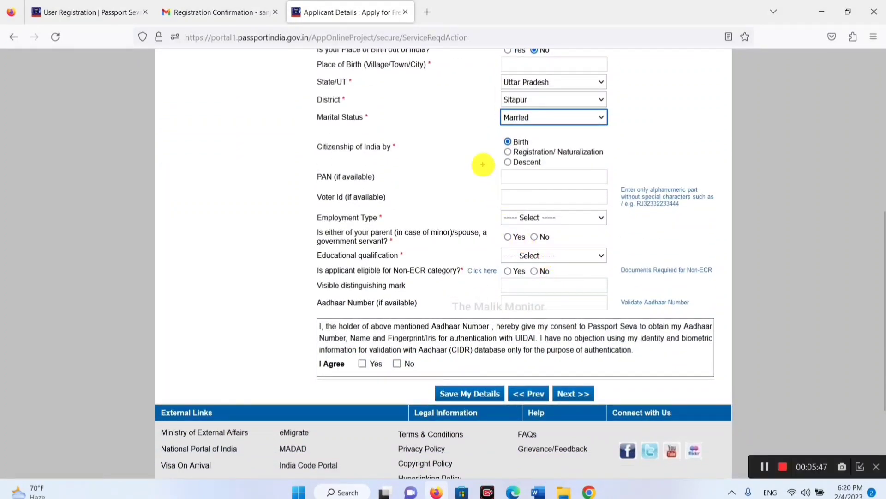
{"action": "left_click_drag", "start_coordinate": [483, 164], "coordinate": [617, 187]}
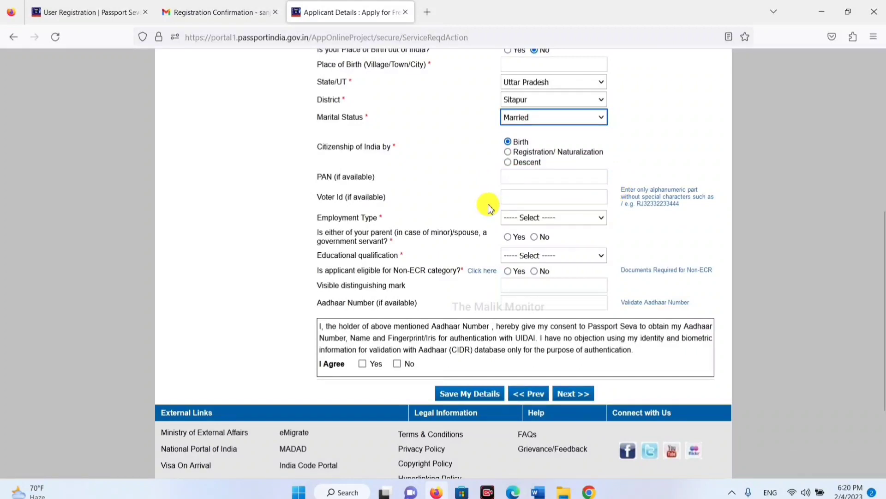
{"action": "key", "text": "ctrl+2"}
{"action": "mouse_move", "coordinate": [497, 181]}
{"action": "left_mouse_down"}
{"action": "mouse_move", "coordinate": [512, 197]}
{"action": "mouse_move", "coordinate": [628, 206]}
{"action": "left_mouse_up"}
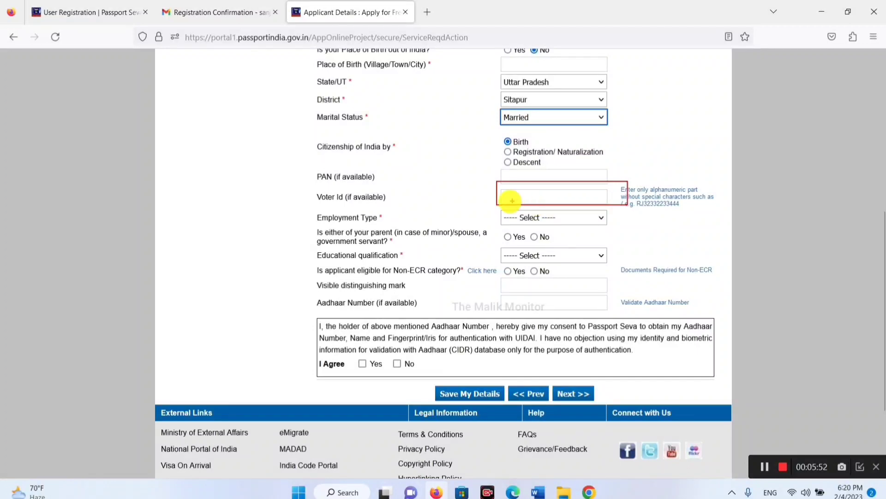
{"action": "left_click_drag", "start_coordinate": [508, 190], "coordinate": [609, 212]}
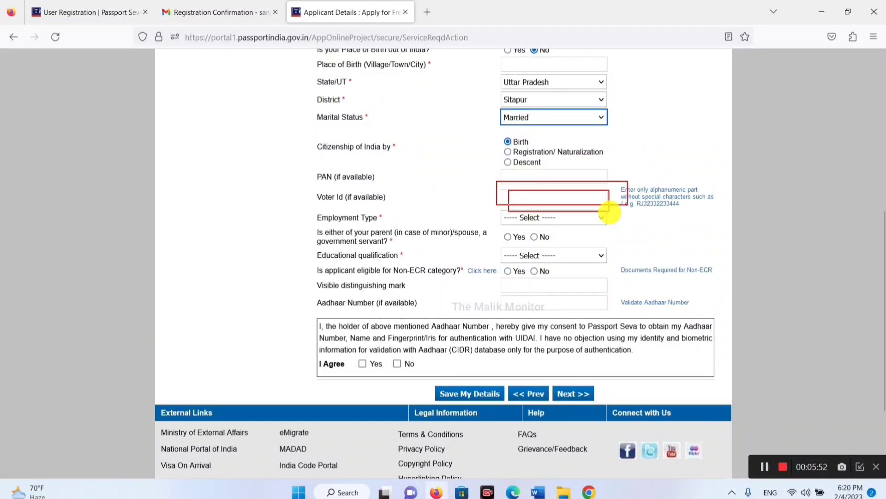
{"action": "key", "text": "Escape"}
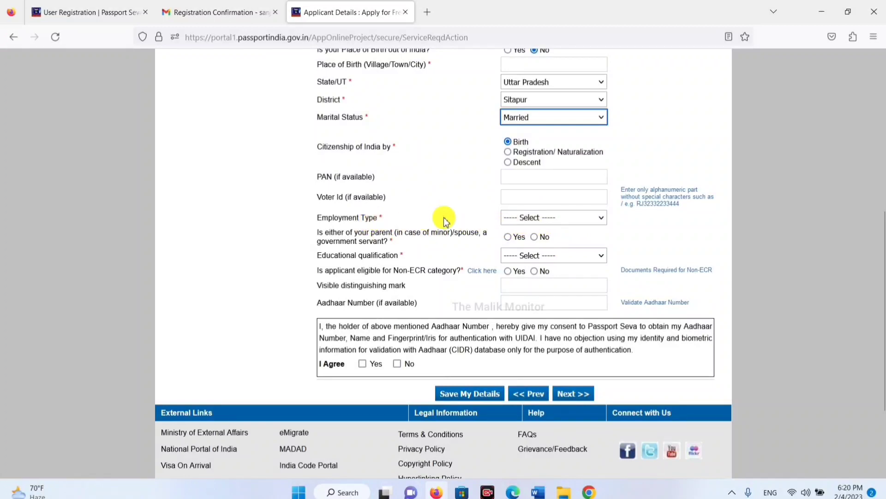
Set the employment type to Self Employed and answer No to the government servant parent or spouse question
{"action": "left_click", "coordinate": [547, 217]}
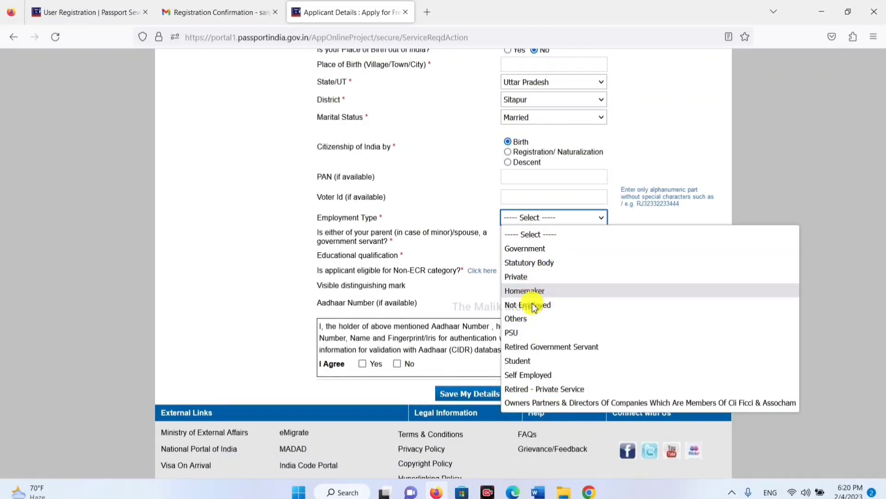
{"action": "left_click", "coordinate": [531, 375]}
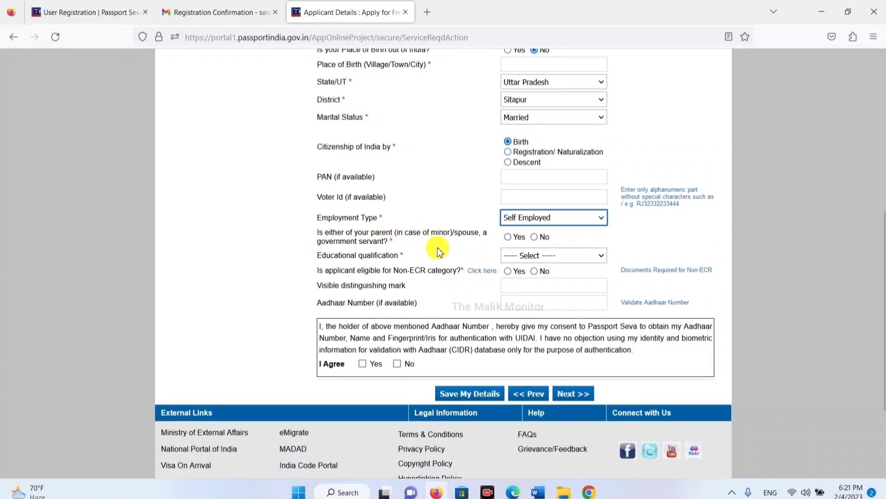
{"action": "left_click", "coordinate": [509, 238]}
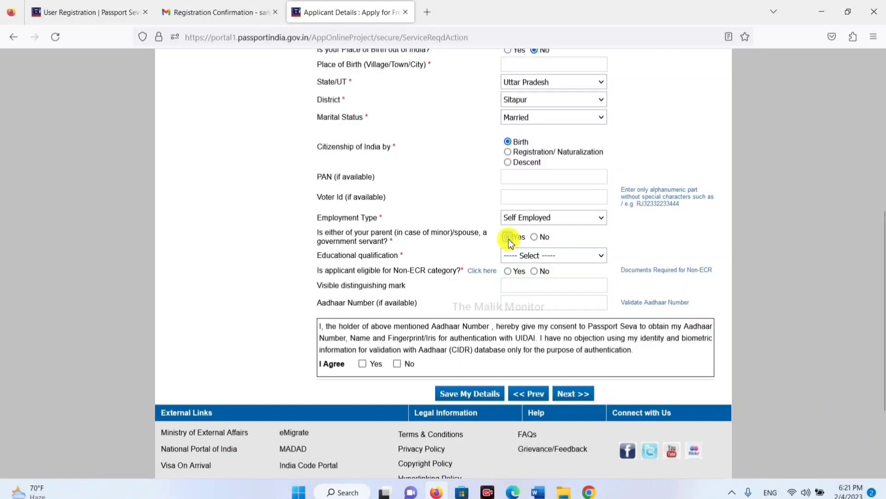
{"action": "left_click", "coordinate": [534, 237]}
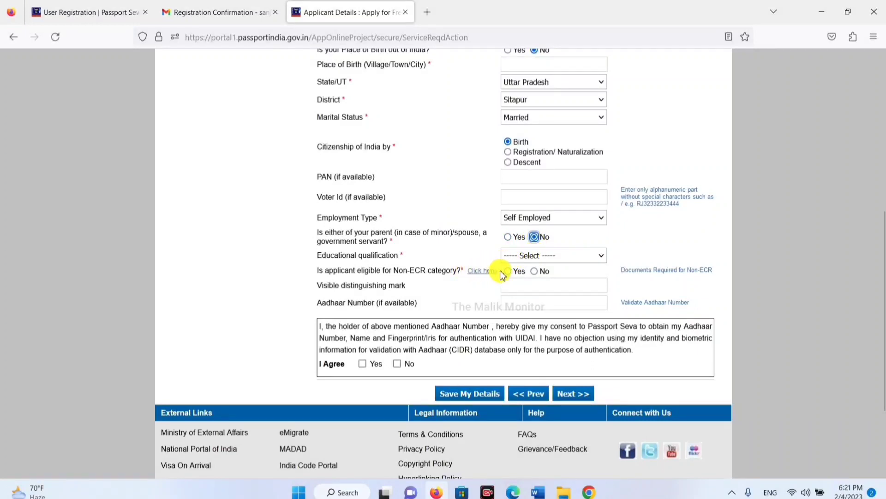
Set the educational qualification to 7th Pass Or Less and answer No to Non-ECR category eligibility
{"action": "left_click", "coordinate": [534, 257]}
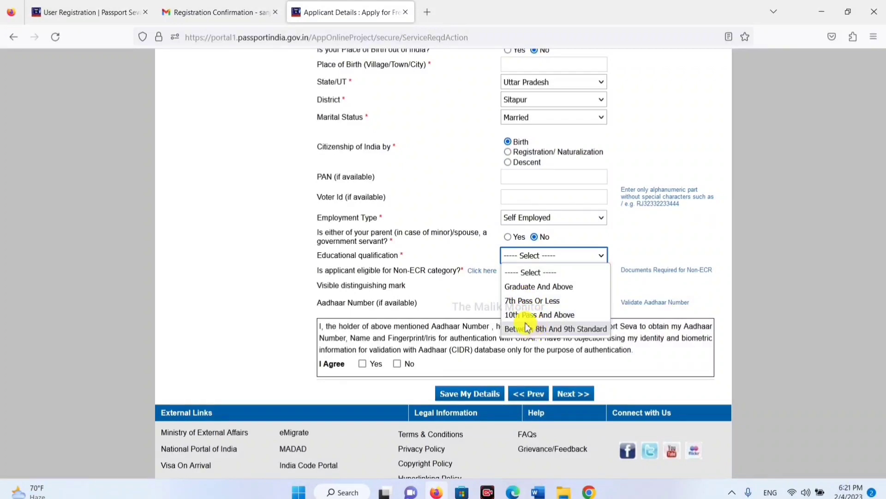
{"action": "left_click", "coordinate": [464, 296]}
{"action": "left_click", "coordinate": [530, 256]}
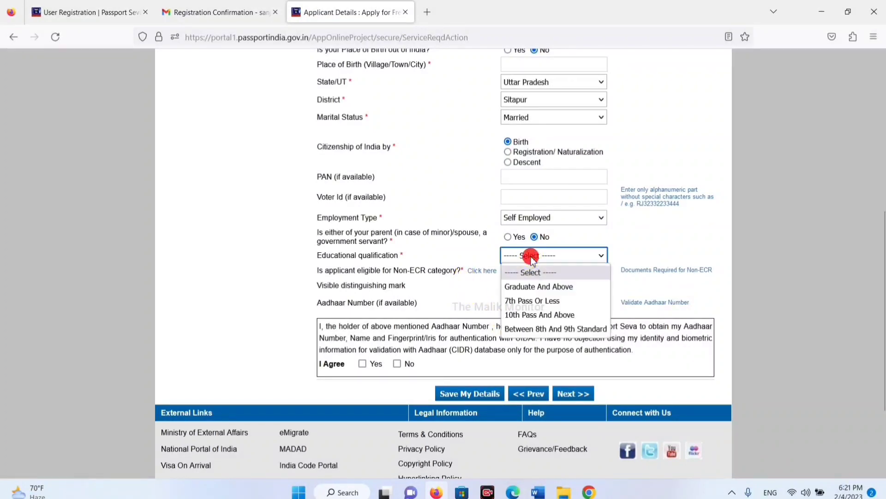
{"action": "left_click", "coordinate": [535, 301]}
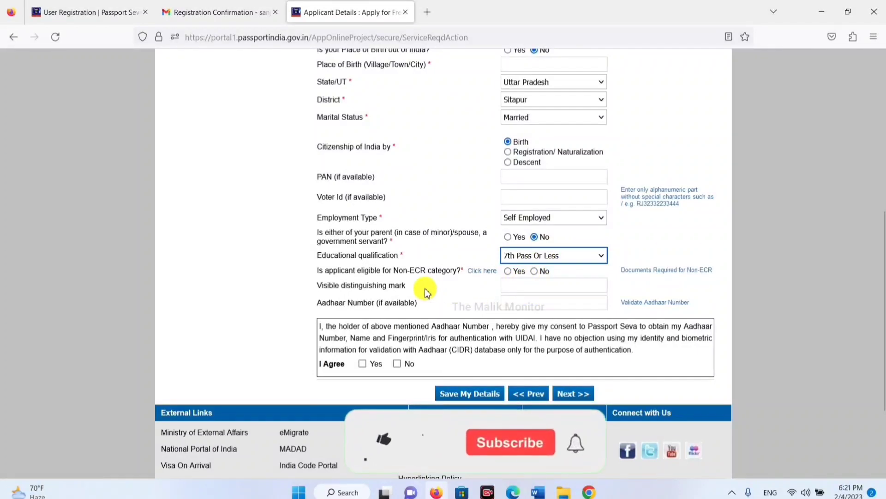
{"action": "left_click", "coordinate": [534, 272]}
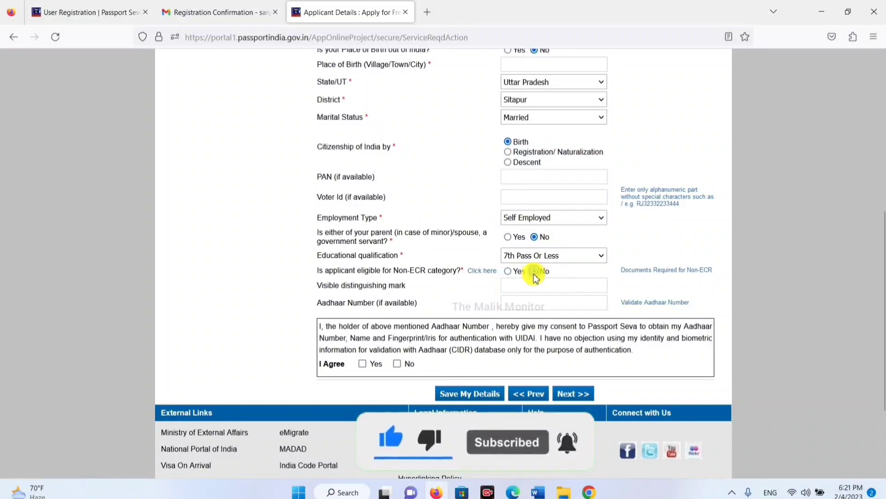
Try 10th Pass And Above as the educational qualification, and return it to 7th Pass Or Less with Non-ECR eligibility at No
{"action": "left_click", "coordinate": [518, 257]}
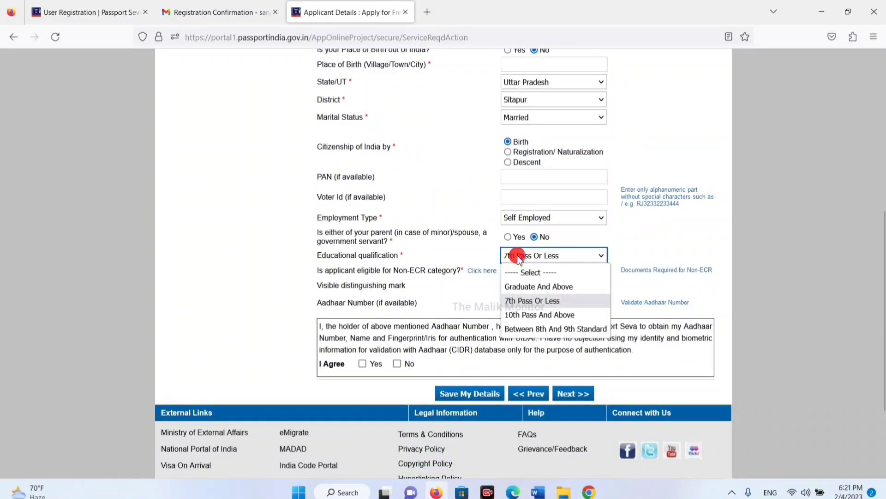
{"action": "left_click", "coordinate": [531, 315]}
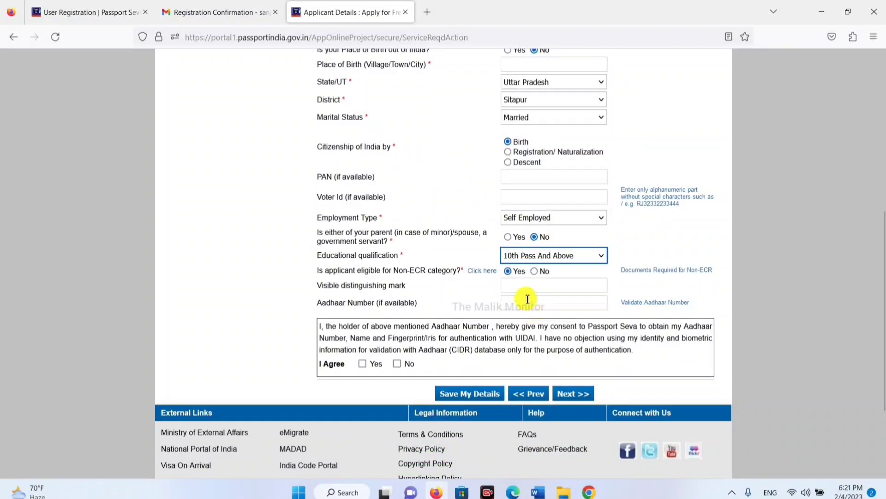
{"action": "left_click", "coordinate": [546, 260]}
{"action": "left_click", "coordinate": [522, 299]}
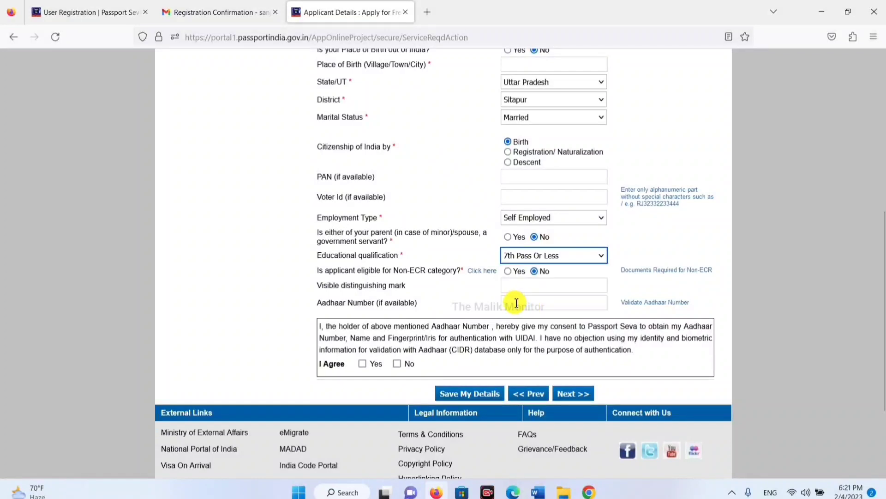
{"action": "left_click", "coordinate": [534, 272]}
{"action": "left_click", "coordinate": [534, 255]}
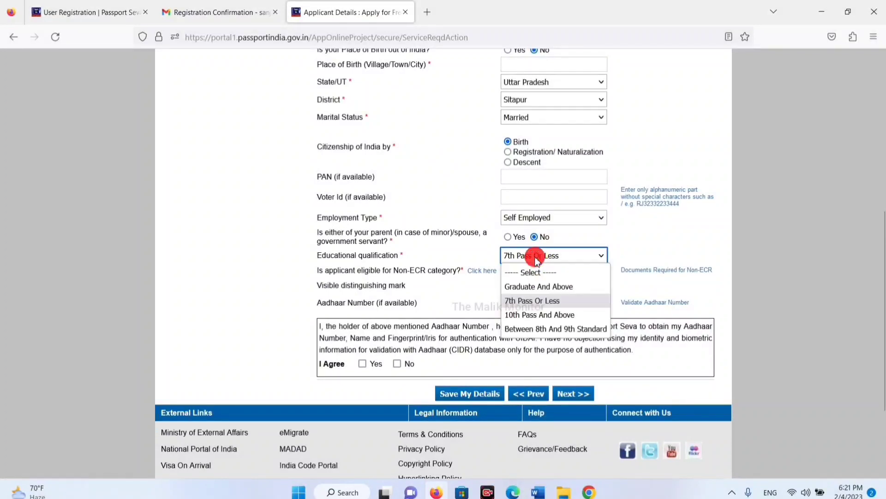
{"action": "left_click", "coordinate": [537, 261]}
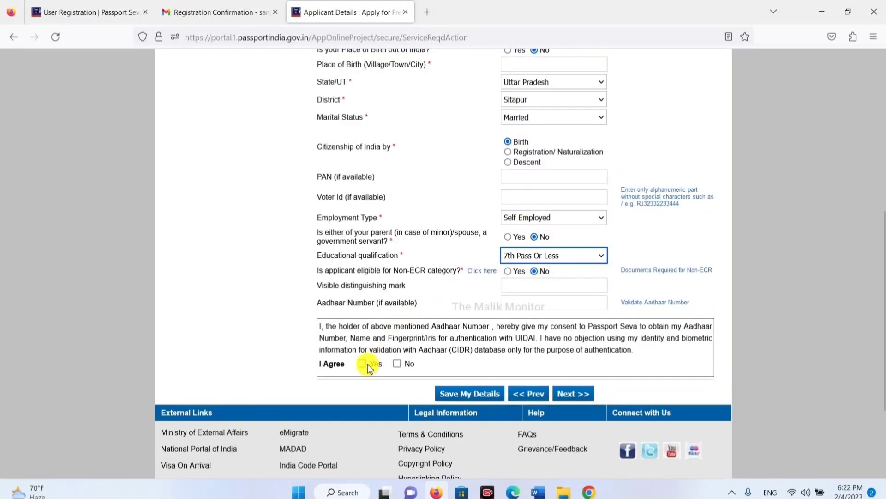
Enter the applicant's Aadhaar number and agree to its use for authentication
{"action": "left_click", "coordinate": [541, 300]}
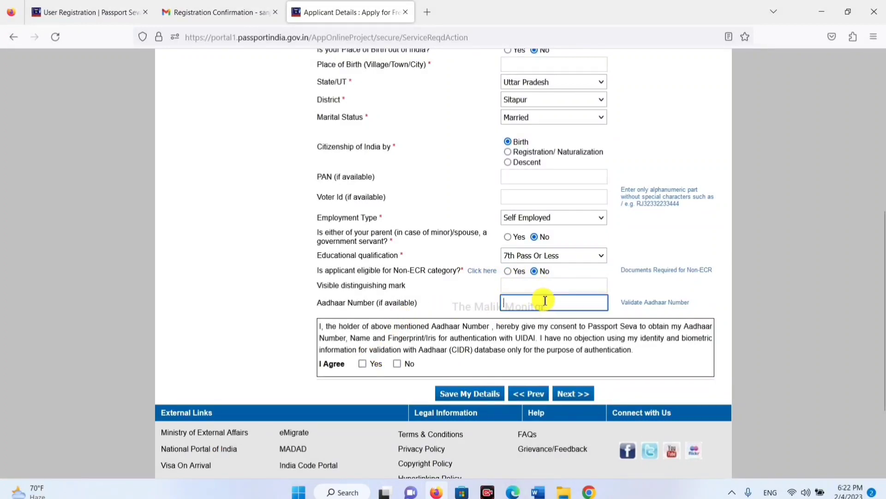
{"action": "left_click", "coordinate": [363, 364]}
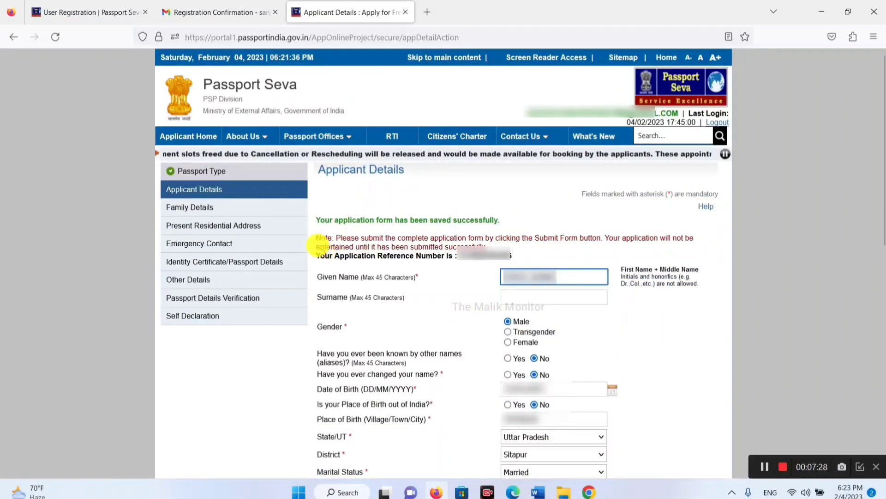
{"action": "mouse_move", "coordinate": [326, 254]}
{"action": "left_mouse_down"}
{"action": "mouse_move", "coordinate": [313, 210]}
{"action": "mouse_move", "coordinate": [378, 239]}
{"action": "mouse_move", "coordinate": [555, 234]}
{"action": "mouse_move", "coordinate": [548, 232]}
{"action": "left_mouse_up"}
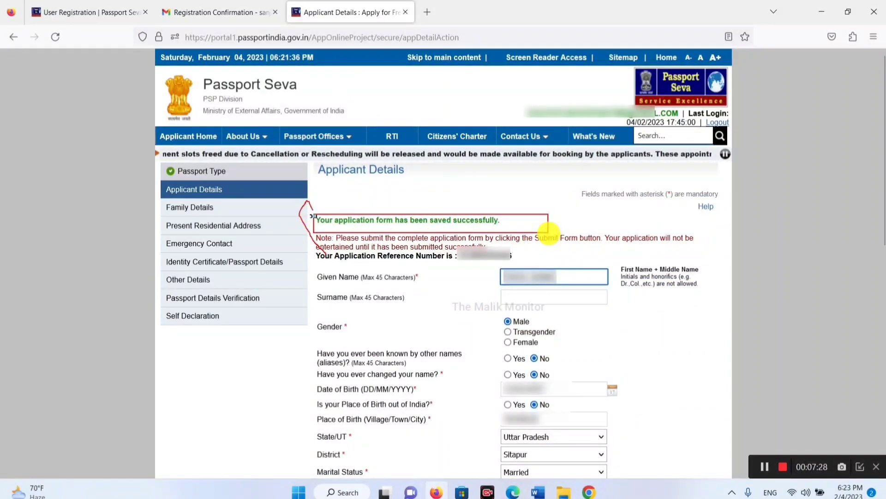
{"action": "key", "text": "Escape"}
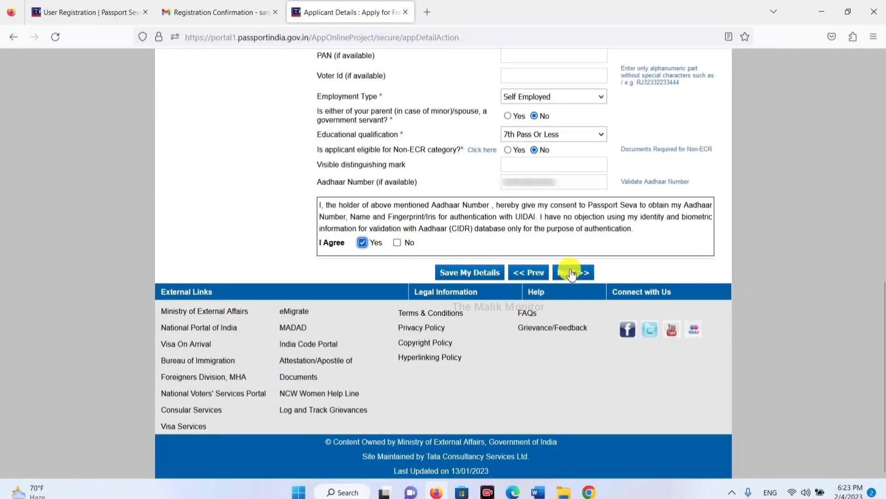
Continue from the saved applicant details to the family details
{"action": "left_click", "coordinate": [571, 273]}
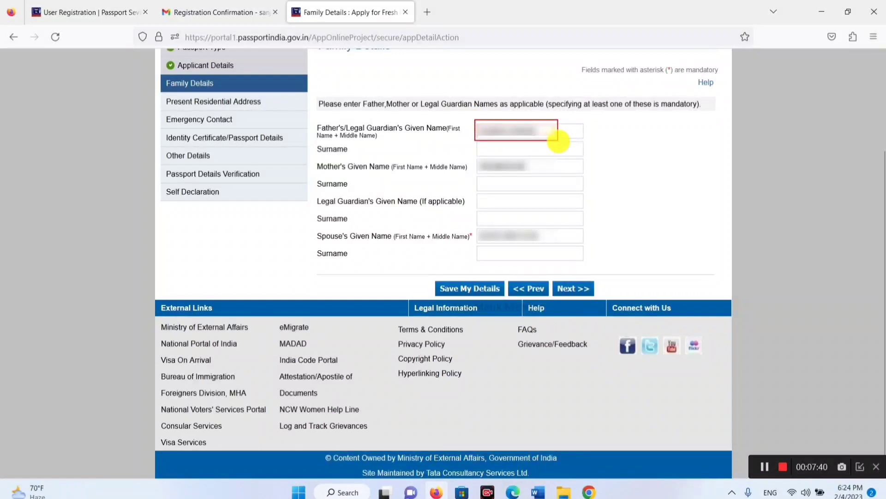
{"action": "left_click_drag", "start_coordinate": [474, 158], "coordinate": [551, 183]}
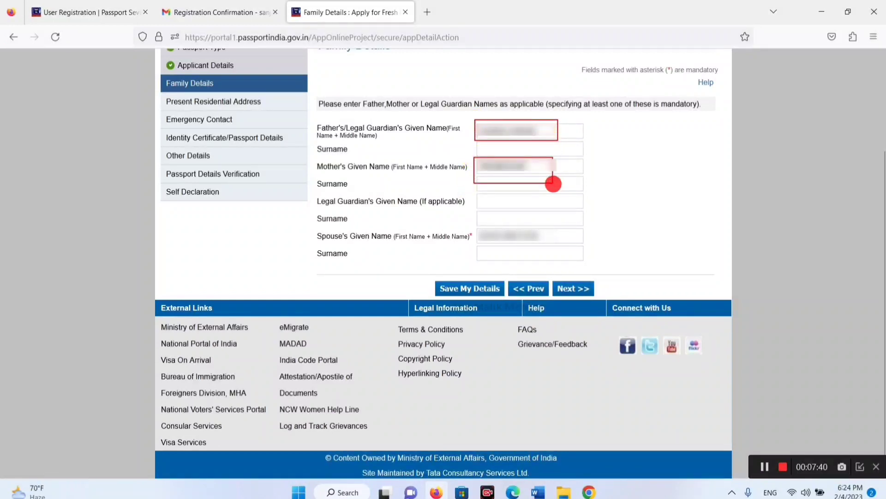
{"action": "mouse_move", "coordinate": [468, 224]}
{"action": "left_mouse_down"}
{"action": "mouse_move", "coordinate": [494, 237]}
{"action": "mouse_move", "coordinate": [596, 251]}
{"action": "left_mouse_up"}
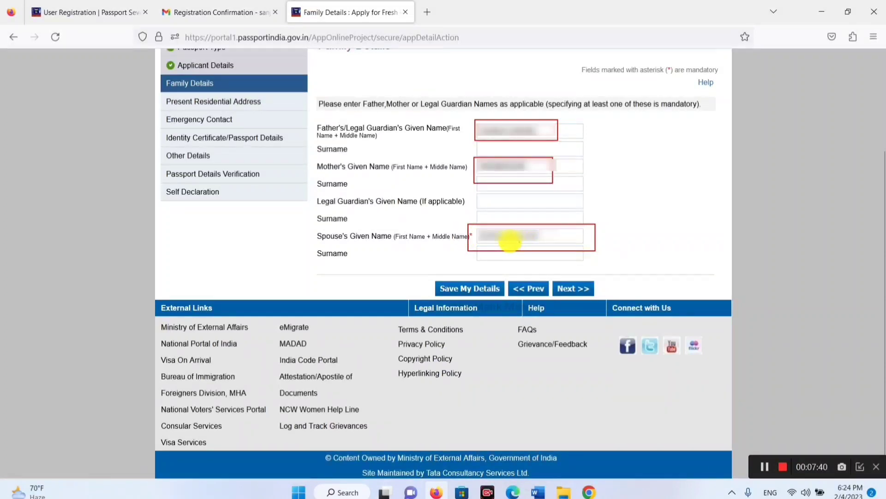
{"action": "mouse_move", "coordinate": [439, 205]}
{"action": "left_mouse_down"}
{"action": "mouse_move", "coordinate": [585, 282]}
{"action": "mouse_move", "coordinate": [603, 274]}
{"action": "left_mouse_up"}
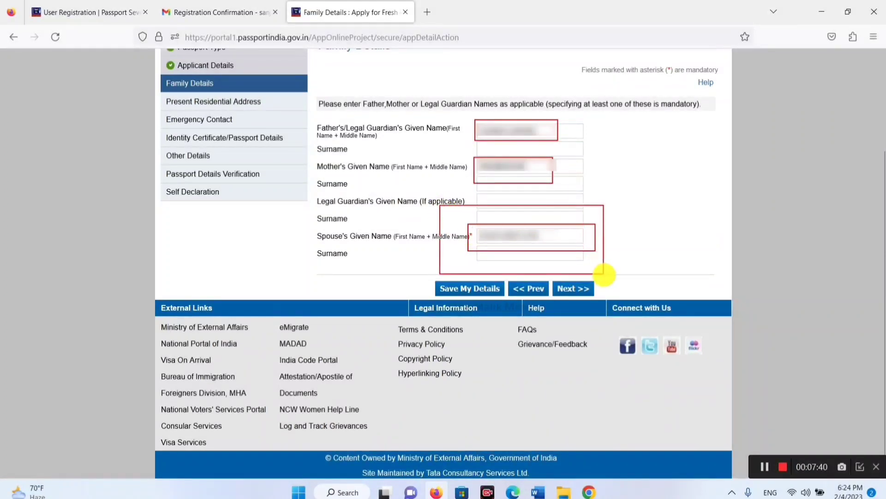
{"action": "key", "text": "Escape"}
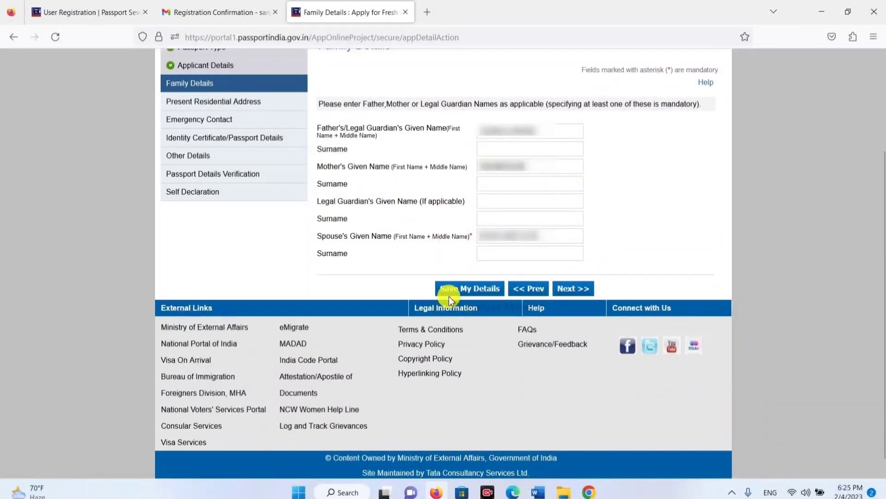
Continue from the family details to the present residential address
{"action": "left_click", "coordinate": [572, 288]}
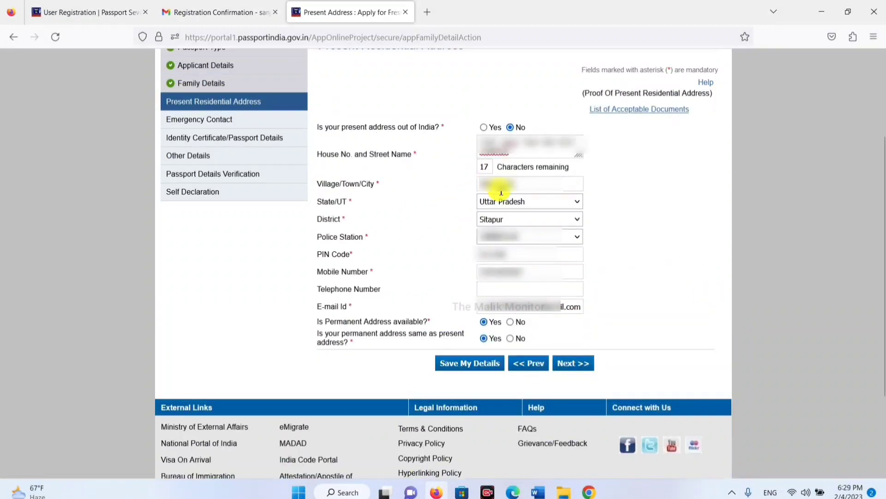
{"action": "left_click_drag", "start_coordinate": [472, 137], "coordinate": [598, 158]}
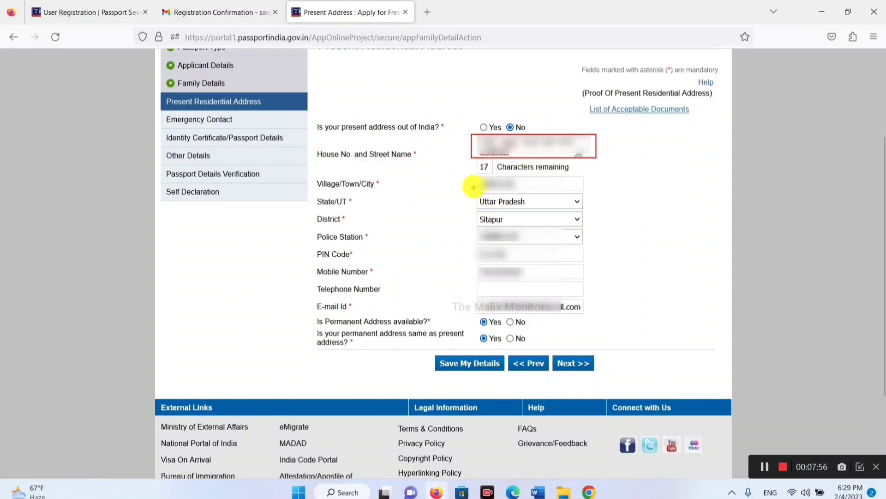
{"action": "left_click_drag", "start_coordinate": [470, 174], "coordinate": [529, 193]}
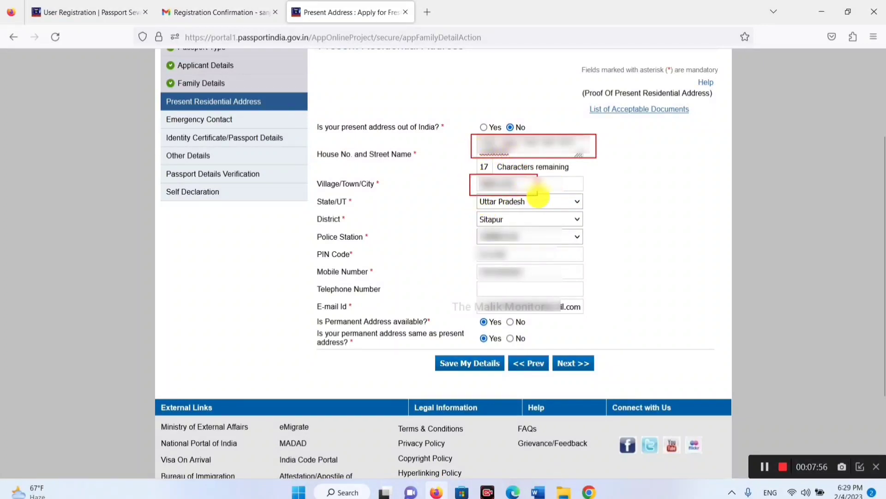
{"action": "left_click_drag", "start_coordinate": [465, 192], "coordinate": [571, 208]}
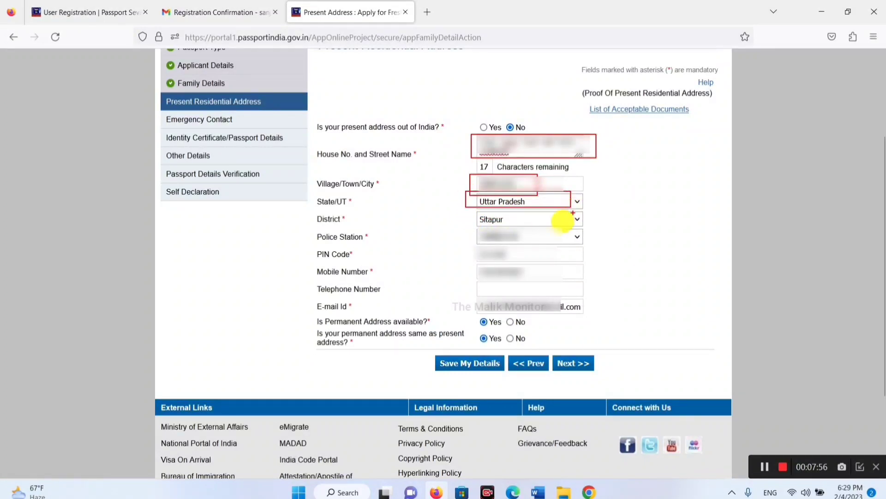
{"action": "left_click_drag", "start_coordinate": [441, 197], "coordinate": [540, 230]}
{"action": "key", "text": "Escape"}
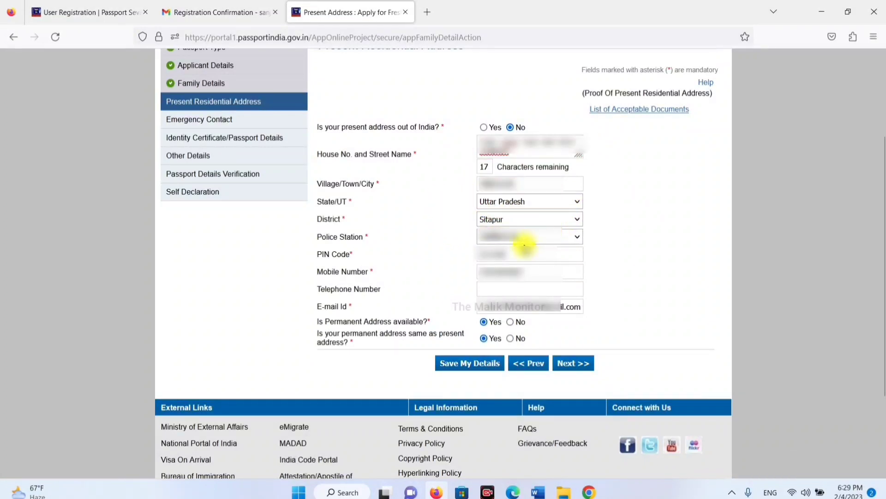
{"action": "left_click_drag", "start_coordinate": [470, 227], "coordinate": [546, 241]}
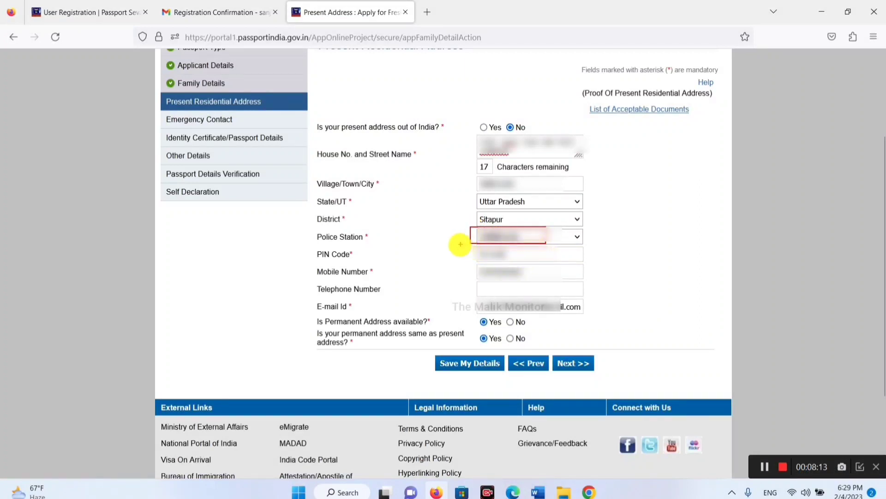
{"action": "left_click_drag", "start_coordinate": [460, 244], "coordinate": [530, 263]}
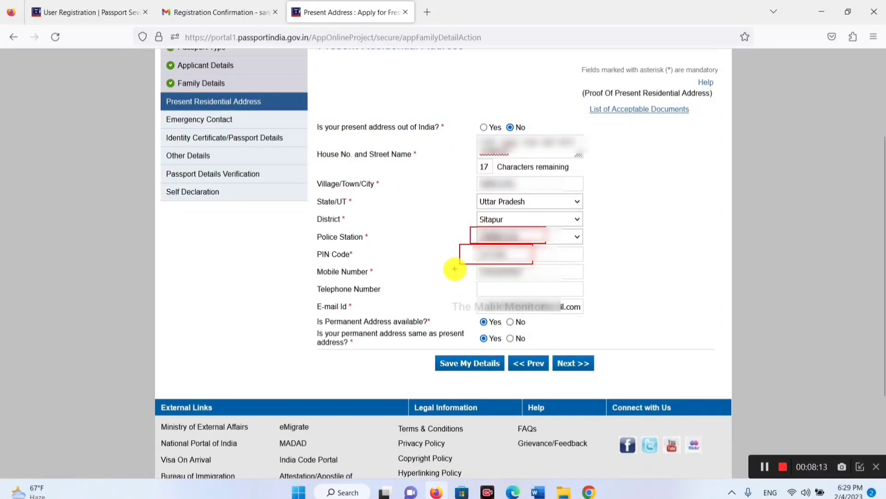
{"action": "left_click_drag", "start_coordinate": [454, 269], "coordinate": [542, 275]}
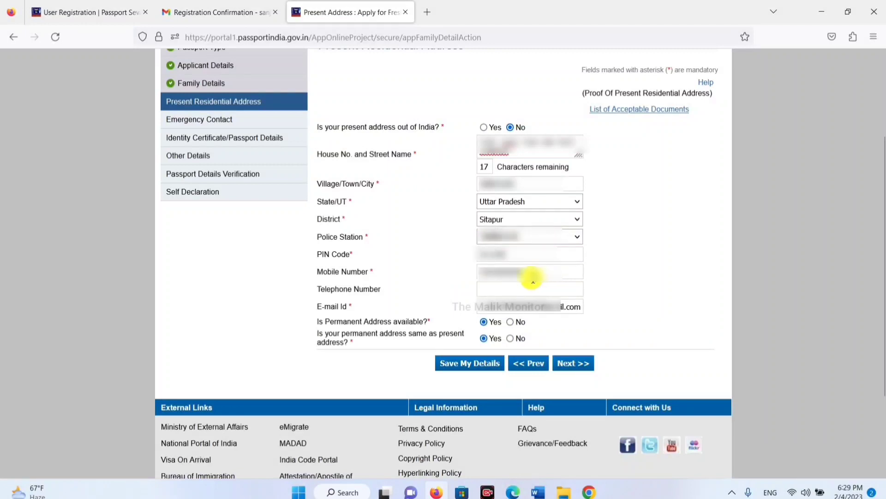
{"action": "left_click_drag", "start_coordinate": [468, 266], "coordinate": [562, 282]}
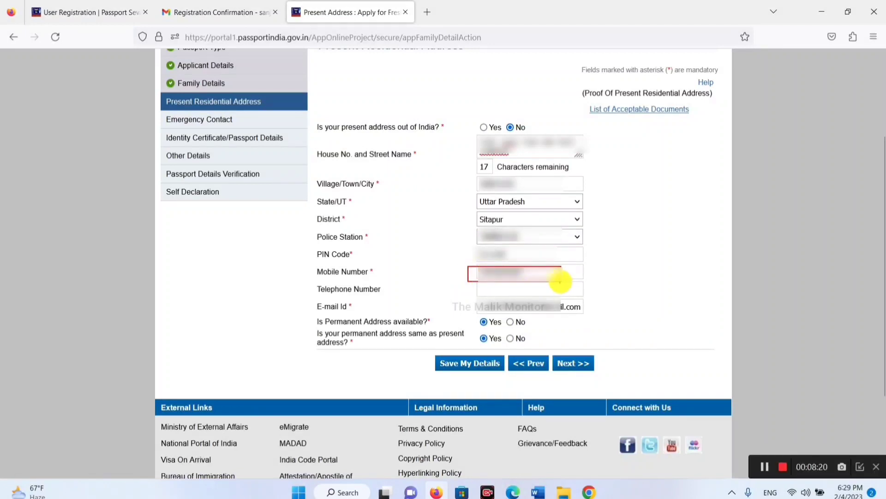
{"action": "mouse_move", "coordinate": [462, 291]}
{"action": "left_mouse_down"}
{"action": "mouse_move", "coordinate": [488, 318]}
{"action": "mouse_move", "coordinate": [595, 320]}
{"action": "left_mouse_up"}
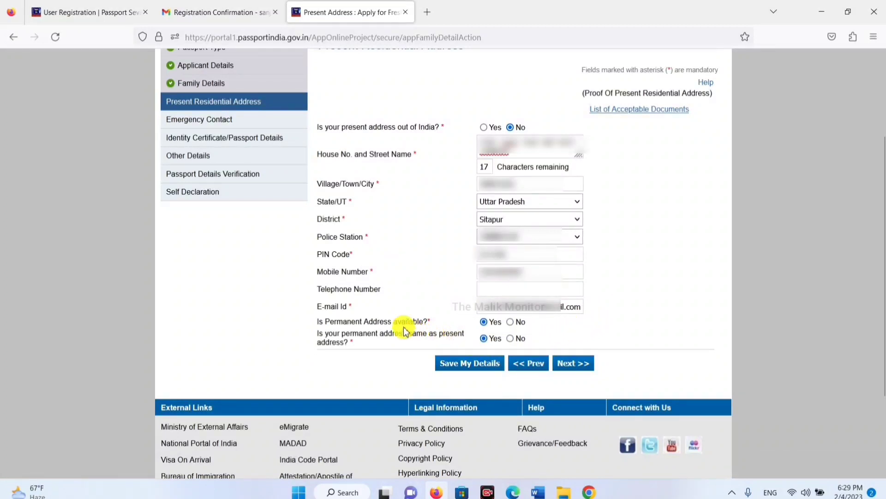
Answer Yes to whether a permanent address is available
{"action": "left_click", "coordinate": [485, 322]}
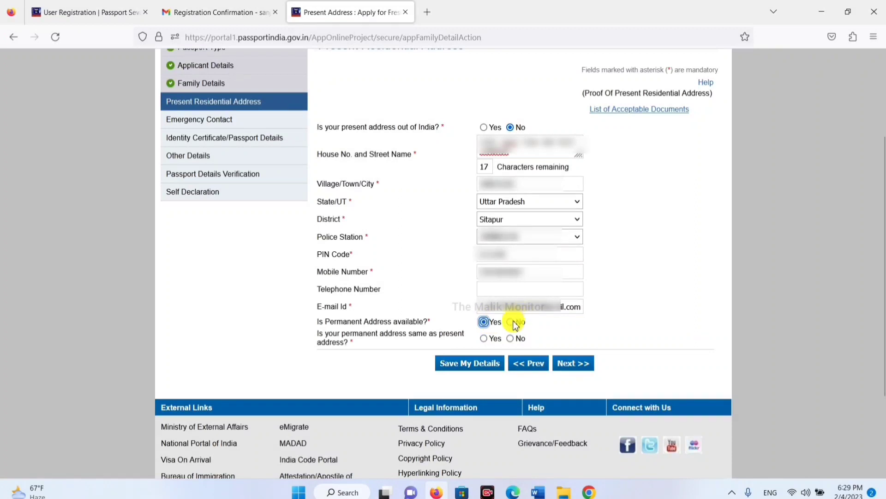
{"action": "left_click", "coordinate": [510, 321]}
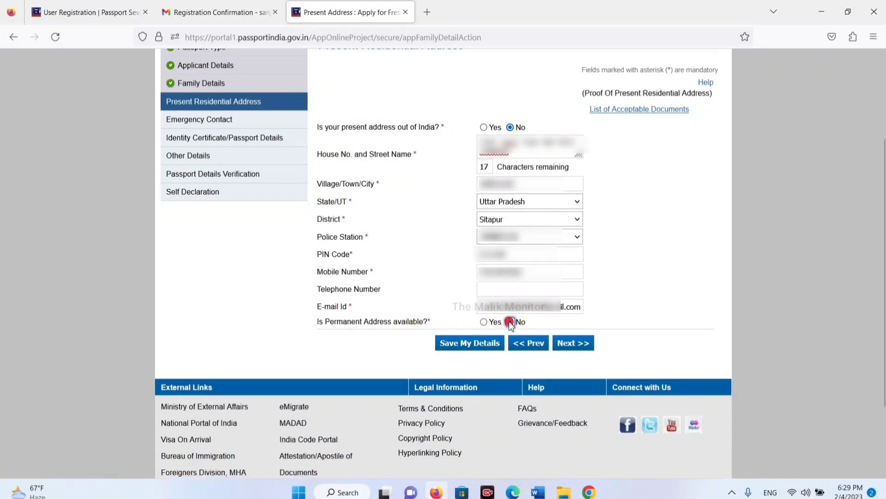
{"action": "left_click", "coordinate": [485, 322]}
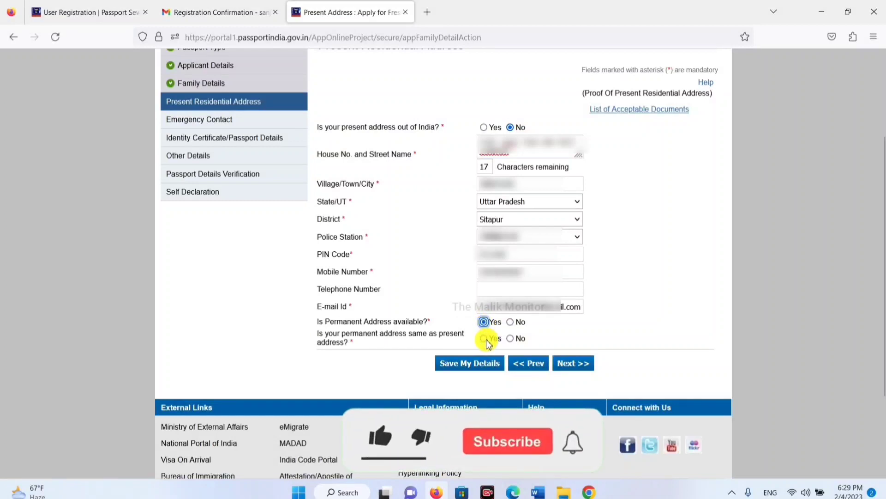
Answer Yes to the permanent address being the same as the present address and continue to the emergency contact
{"action": "left_click", "coordinate": [485, 340]}
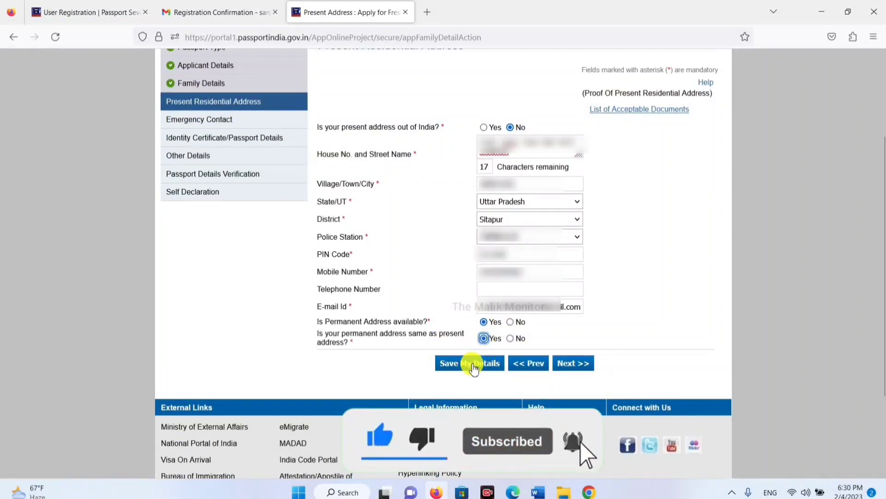
{"action": "left_click", "coordinate": [571, 365]}
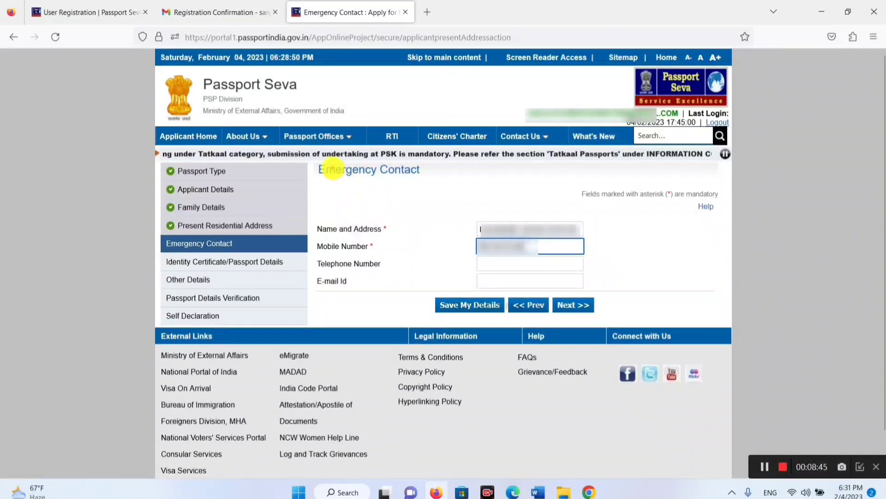
Review the emergency contact's name, address and mobile number and continue to the previous passport details
{"action": "mouse_move", "coordinate": [316, 159]}
{"action": "left_mouse_down"}
{"action": "mouse_move", "coordinate": [372, 200]}
{"action": "mouse_move", "coordinate": [435, 186]}
{"action": "left_mouse_up"}
{"action": "key", "text": "Escape"}
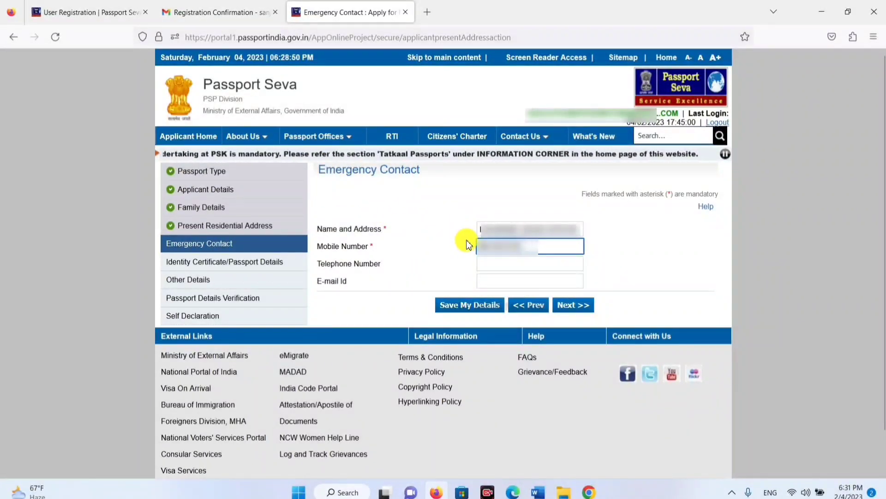
{"action": "key", "text": "ctrl+2"}
{"action": "left_click_drag", "start_coordinate": [468, 208], "coordinate": [615, 237]}
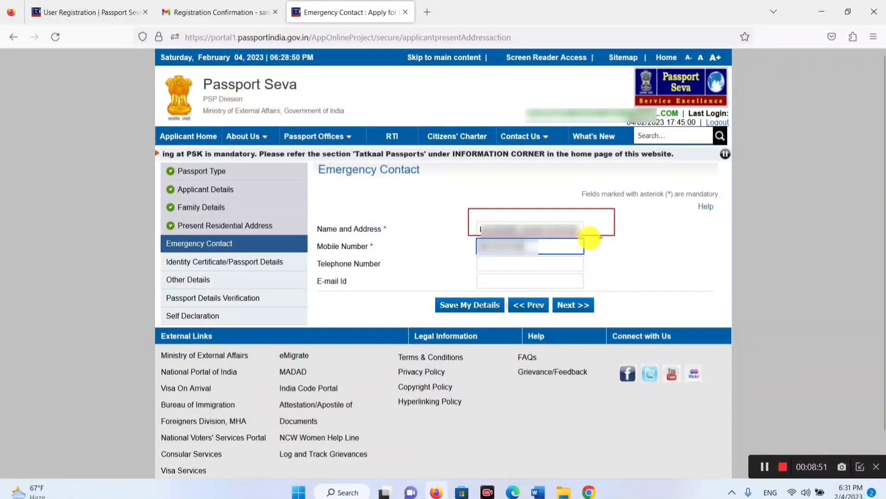
{"action": "key", "text": "Escape"}
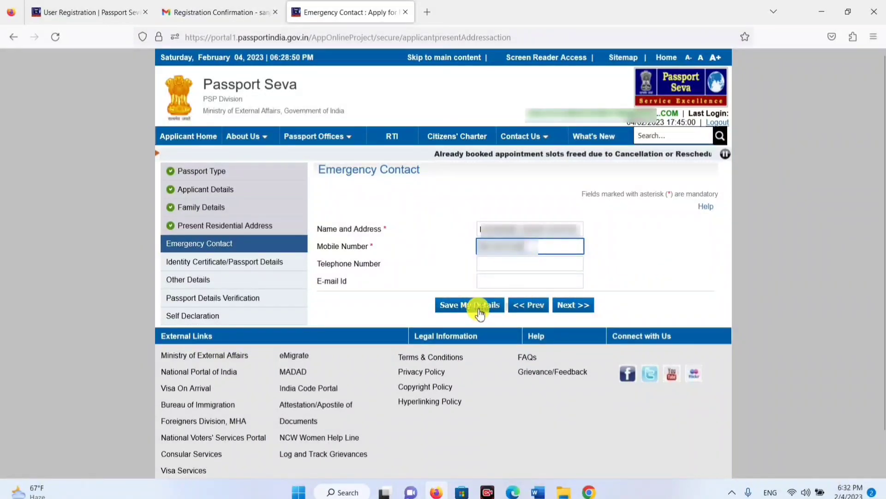
{"action": "left_click", "coordinate": [599, 302]}
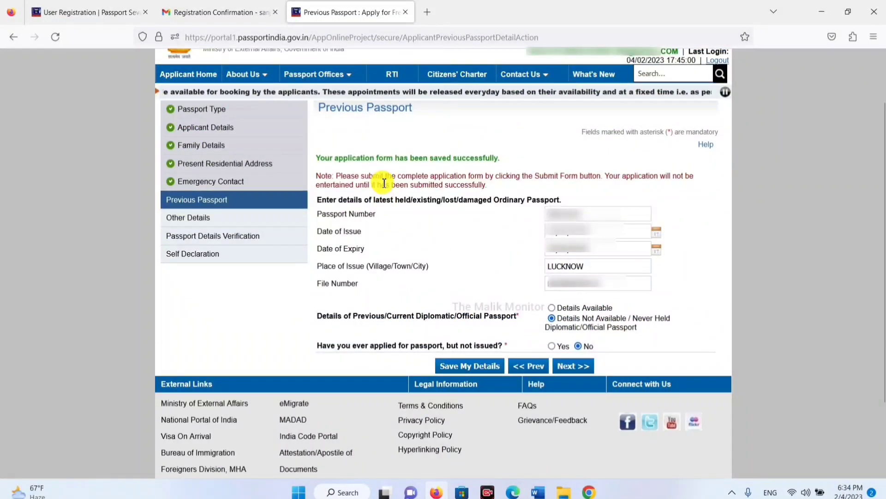
Review the previous passport's number, issue and expiry dates, place of issue and file number, and continue to the next section
{"action": "mouse_move", "coordinate": [313, 96]}
{"action": "left_mouse_down"}
{"action": "mouse_move", "coordinate": [394, 134]}
{"action": "mouse_move", "coordinate": [429, 133]}
{"action": "left_mouse_up"}
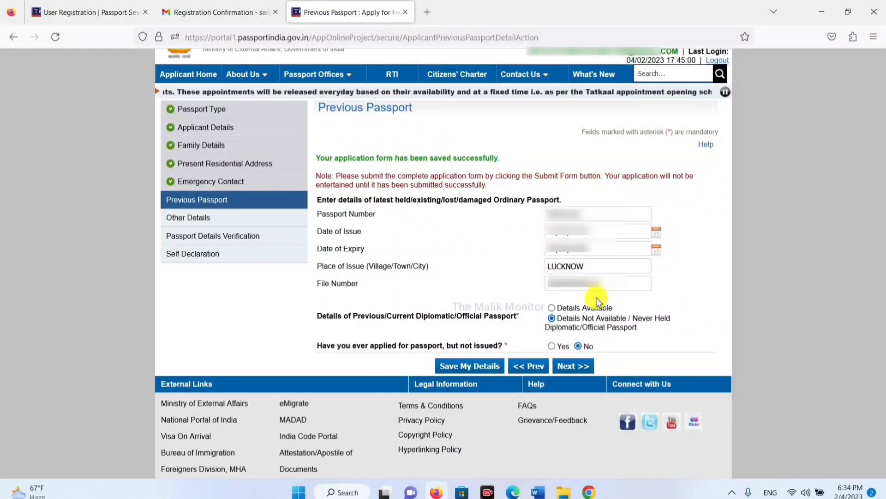
{"action": "left_click_drag", "start_coordinate": [609, 302], "coordinate": [538, 233]}
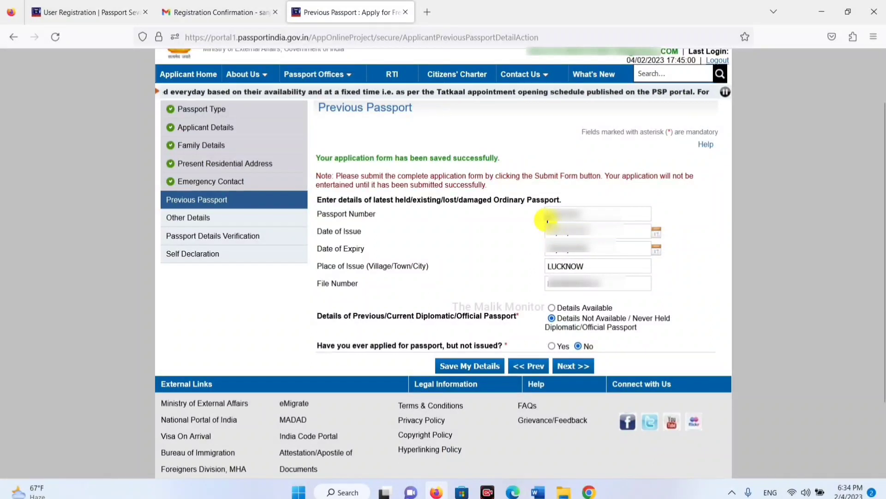
{"action": "mouse_move", "coordinate": [536, 207]}
{"action": "left_mouse_down"}
{"action": "mouse_move", "coordinate": [601, 226]}
{"action": "mouse_move", "coordinate": [615, 218]}
{"action": "left_mouse_up"}
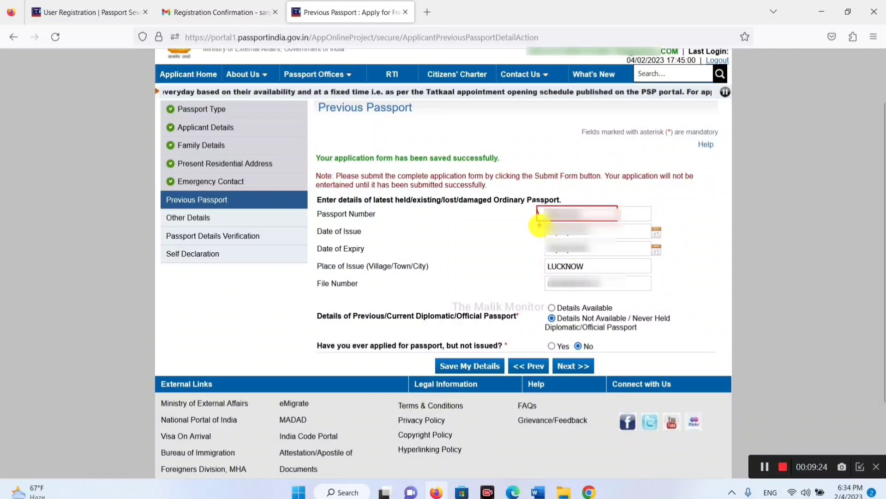
{"action": "left_click_drag", "start_coordinate": [539, 225], "coordinate": [600, 237]}
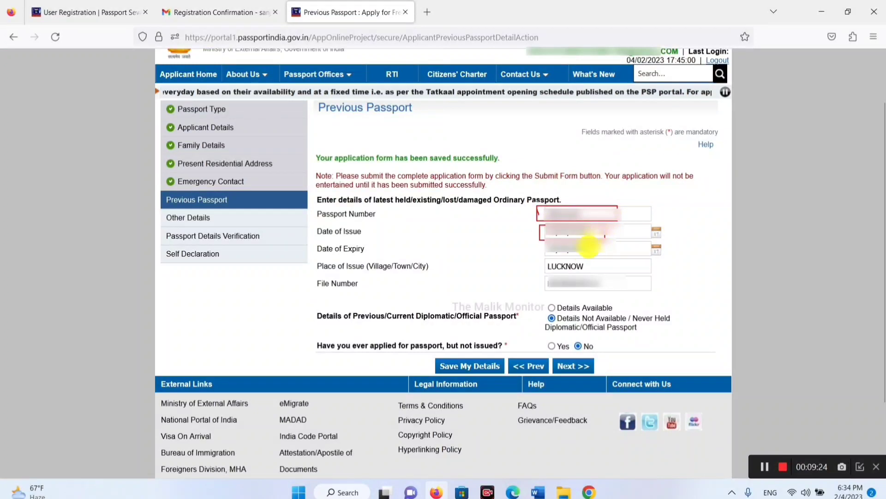
{"action": "mouse_move", "coordinate": [536, 240]}
{"action": "left_mouse_down"}
{"action": "mouse_move", "coordinate": [568, 262]}
{"action": "mouse_move", "coordinate": [606, 259]}
{"action": "left_mouse_up"}
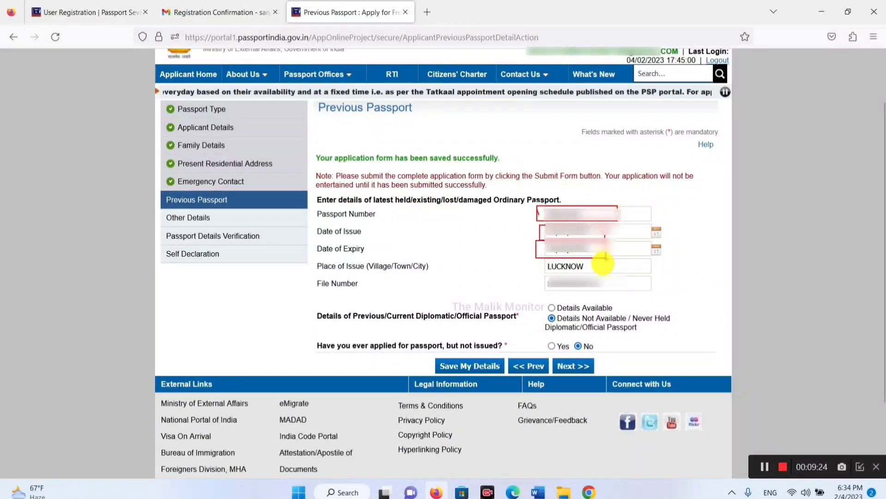
{"action": "mouse_move", "coordinate": [535, 255]}
{"action": "left_mouse_down"}
{"action": "mouse_move", "coordinate": [560, 277]}
{"action": "mouse_move", "coordinate": [607, 270]}
{"action": "left_mouse_up"}
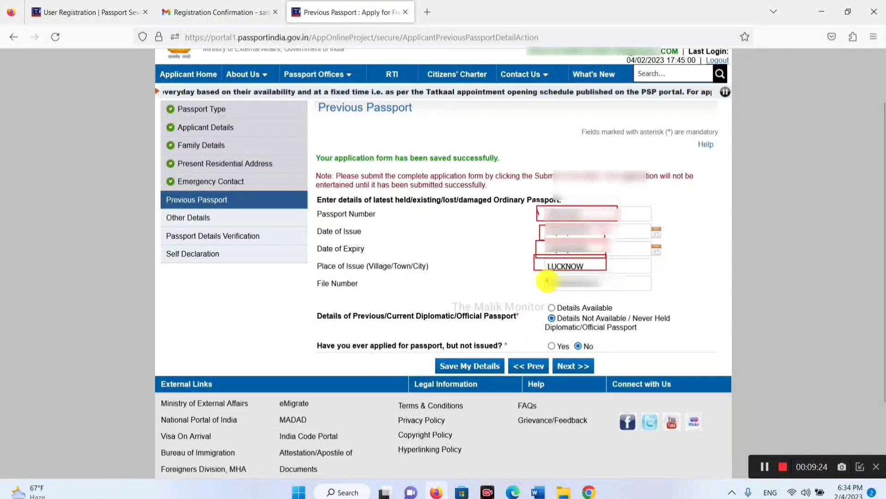
{"action": "mouse_move", "coordinate": [539, 272]}
{"action": "left_mouse_down"}
{"action": "mouse_move", "coordinate": [561, 293]}
{"action": "mouse_move", "coordinate": [609, 297]}
{"action": "left_mouse_up"}
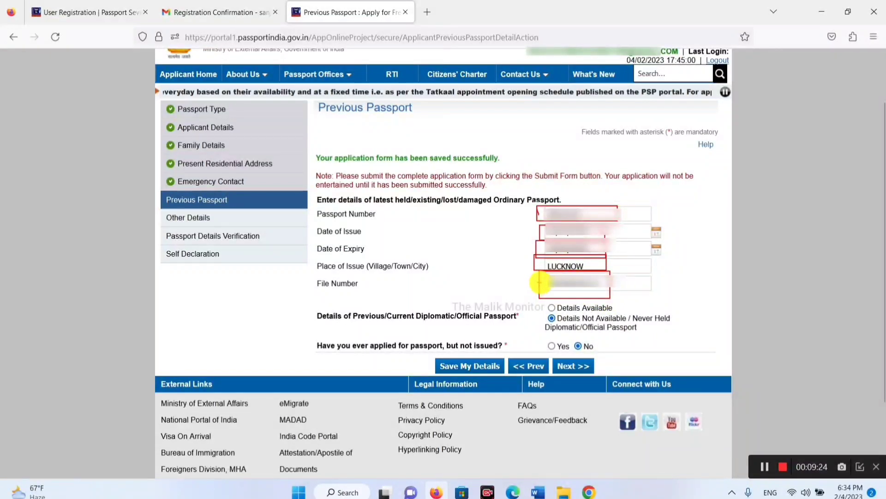
{"action": "key", "text": "Escape"}
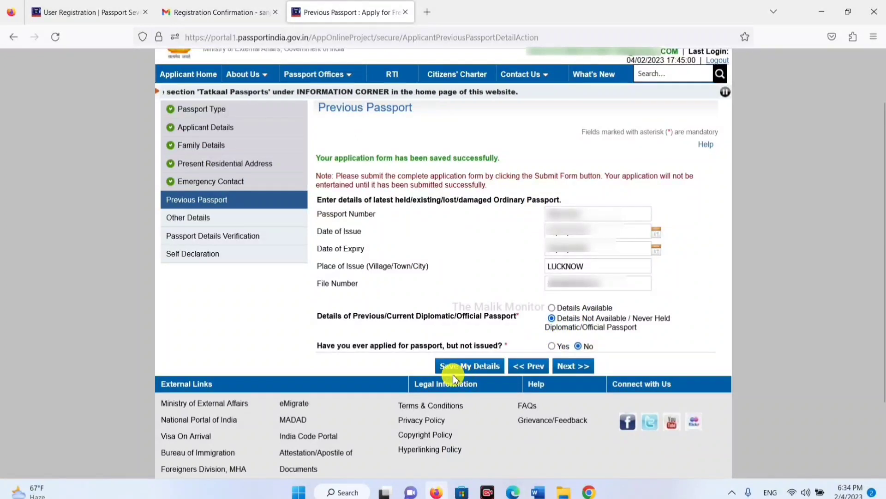
{"action": "key", "text": "ctrl+2"}
{"action": "left_click_drag", "start_coordinate": [430, 347], "coordinate": [506, 384]}
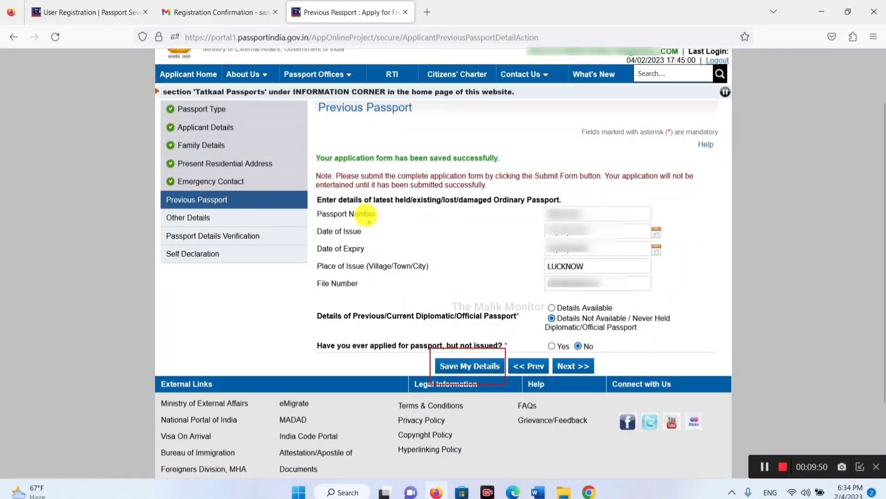
{"action": "mouse_move", "coordinate": [309, 145]}
{"action": "left_mouse_down"}
{"action": "mouse_move", "coordinate": [447, 175]}
{"action": "mouse_move", "coordinate": [559, 176]}
{"action": "left_mouse_up"}
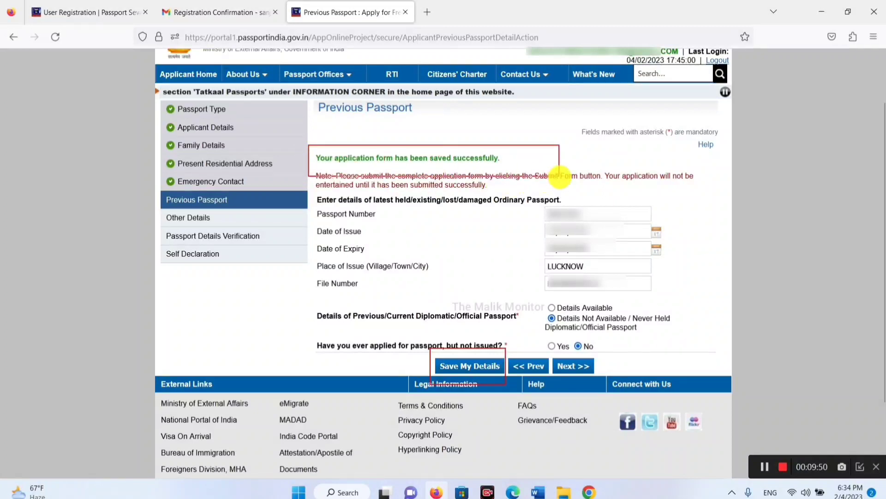
{"action": "key", "text": "Escape"}
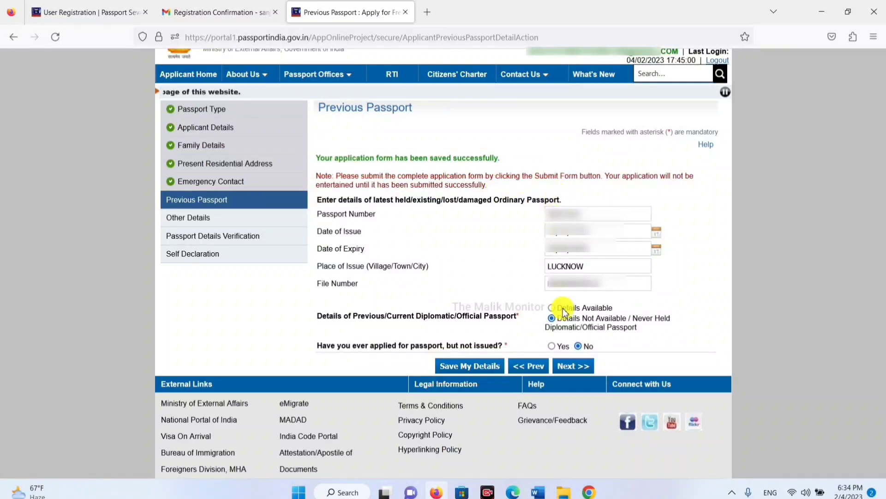
{"action": "left_click", "coordinate": [575, 367]}
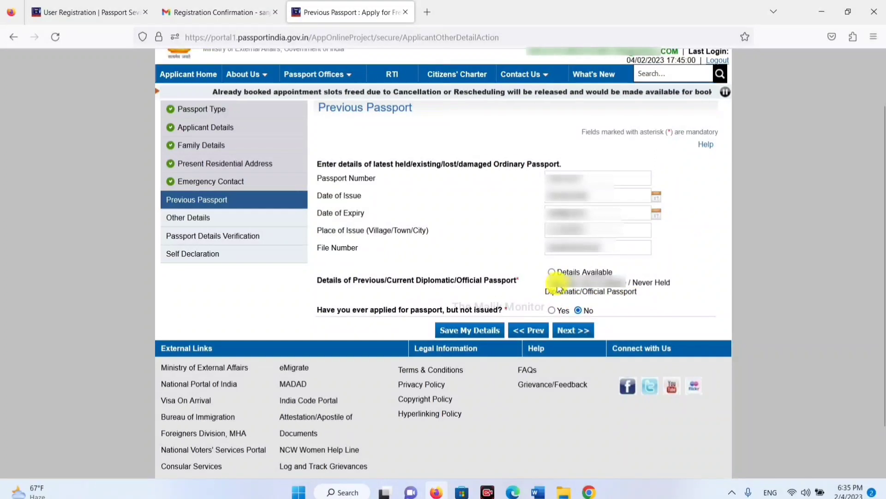
Mark the diplomatic/official passport details as Details Not Available / Never Held, after looking at the fields for Details Available
{"action": "left_click", "coordinate": [552, 272]}
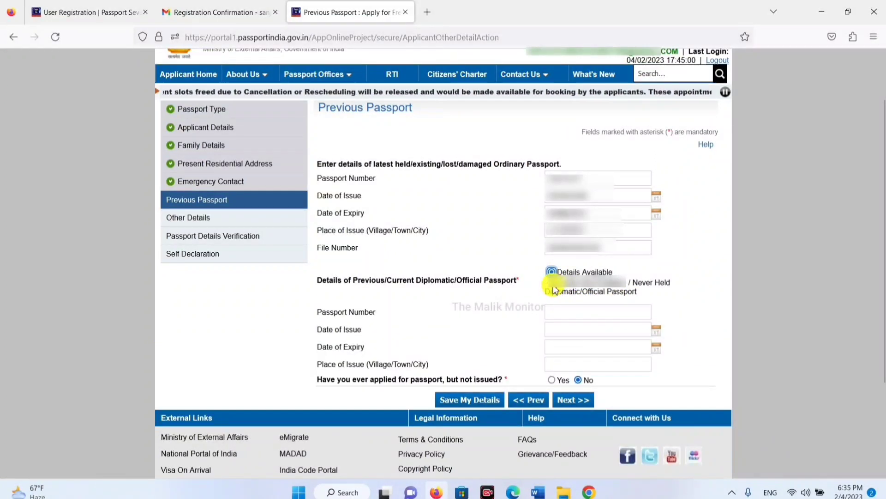
{"action": "left_click", "coordinate": [551, 283]}
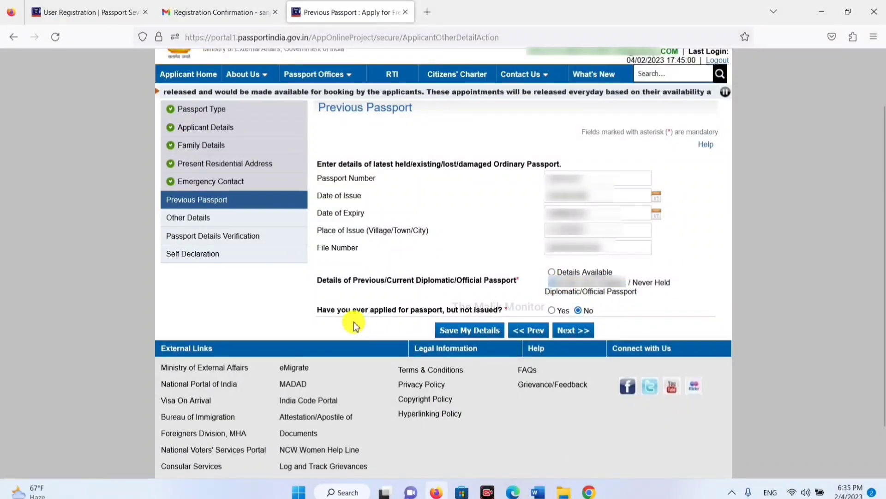
Answer No to ever having applied for a passport that was not issued and continue to the other details
{"action": "left_click_drag", "start_coordinate": [345, 315], "coordinate": [454, 311]}
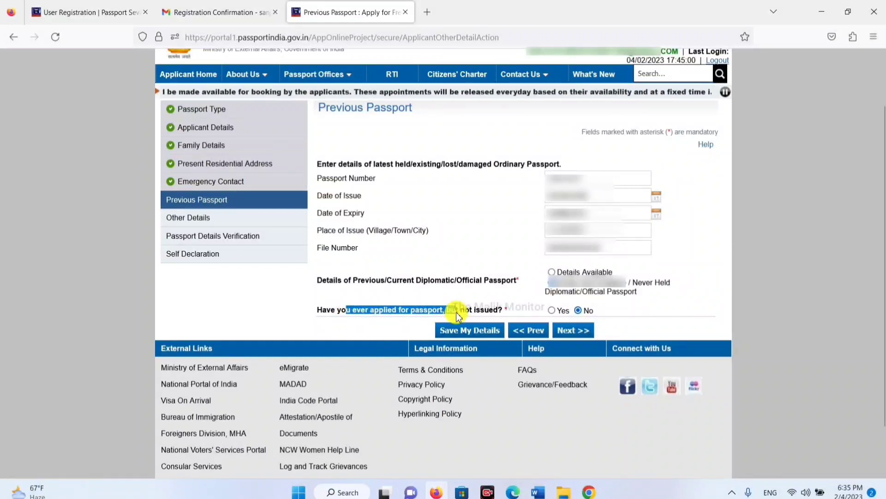
{"action": "left_click", "coordinate": [510, 313]}
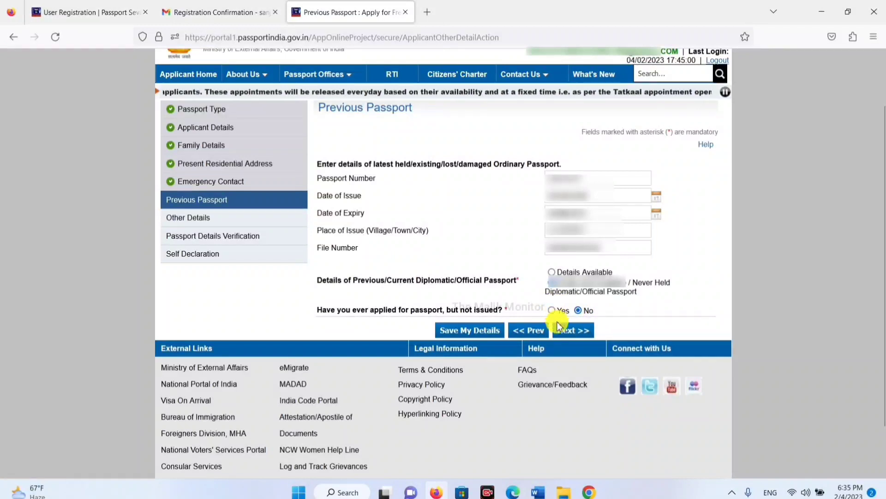
{"action": "left_click", "coordinate": [578, 310]}
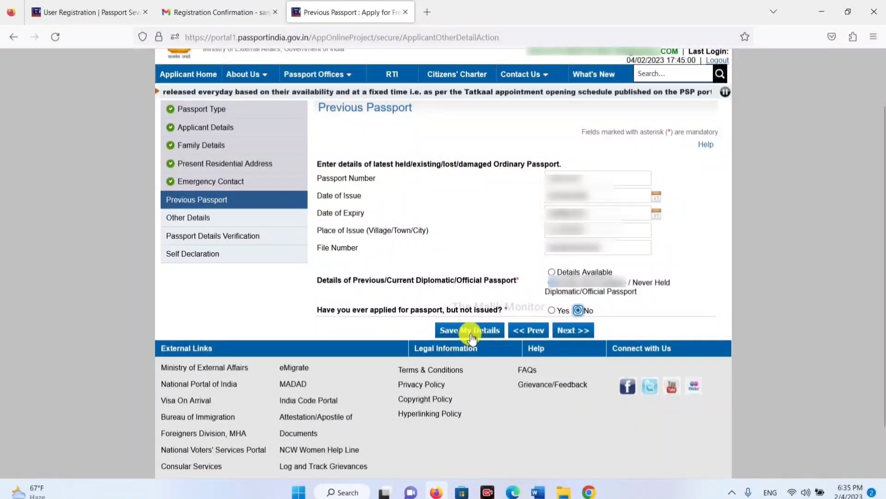
{"action": "left_click", "coordinate": [586, 331]}
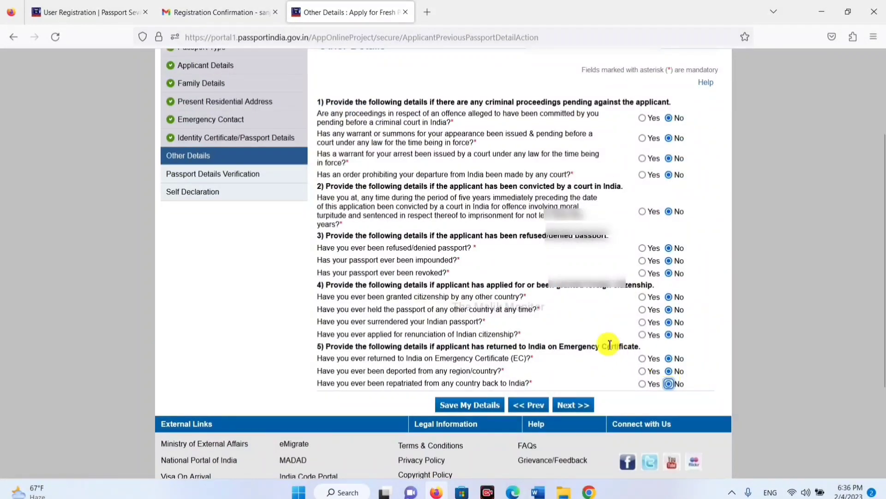
Save the other details with every question answered No and continue to the passport details verification
{"action": "scroll", "coordinate": [592, 317], "scroll_direction": "up", "scroll_amount": 1}
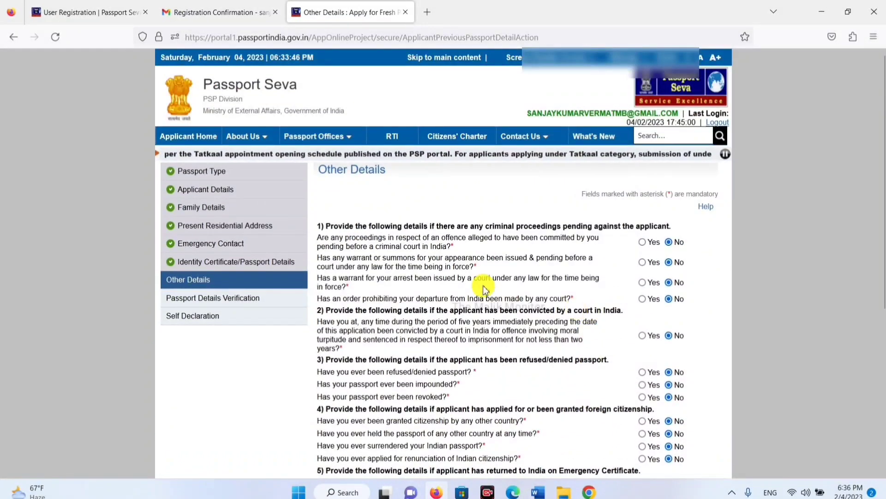
{"action": "scroll", "coordinate": [547, 272], "scroll_direction": "down", "scroll_amount": 1}
{"action": "scroll", "coordinate": [547, 273], "scroll_direction": "down", "scroll_amount": 1}
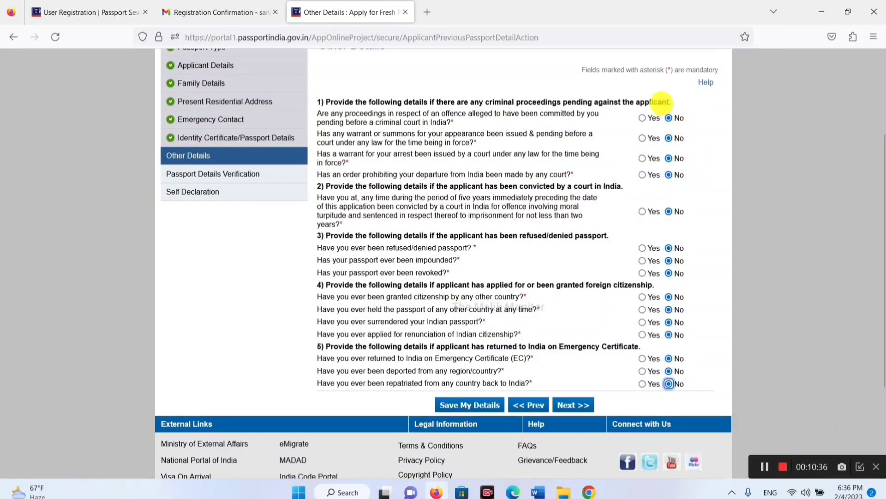
{"action": "mouse_move", "coordinate": [662, 102]}
{"action": "left_mouse_down"}
{"action": "mouse_move", "coordinate": [675, 135]}
{"action": "mouse_move", "coordinate": [692, 138]}
{"action": "mouse_move", "coordinate": [701, 202]}
{"action": "left_mouse_up"}
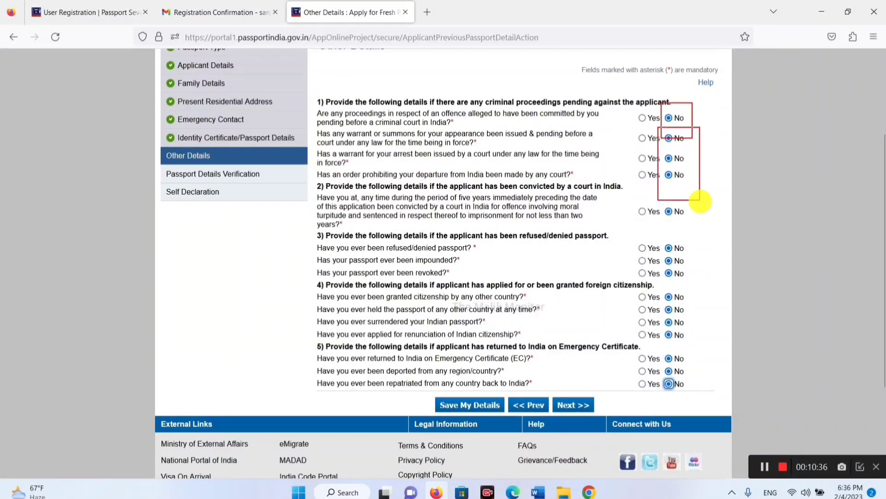
{"action": "mouse_move", "coordinate": [653, 225]}
{"action": "left_mouse_down"}
{"action": "mouse_move", "coordinate": [690, 309]}
{"action": "mouse_move", "coordinate": [683, 402]}
{"action": "left_mouse_up"}
{"action": "mouse_move", "coordinate": [397, 372]}
{"action": "left_mouse_down"}
{"action": "mouse_move", "coordinate": [467, 420]}
{"action": "mouse_move", "coordinate": [495, 419]}
{"action": "left_mouse_up"}
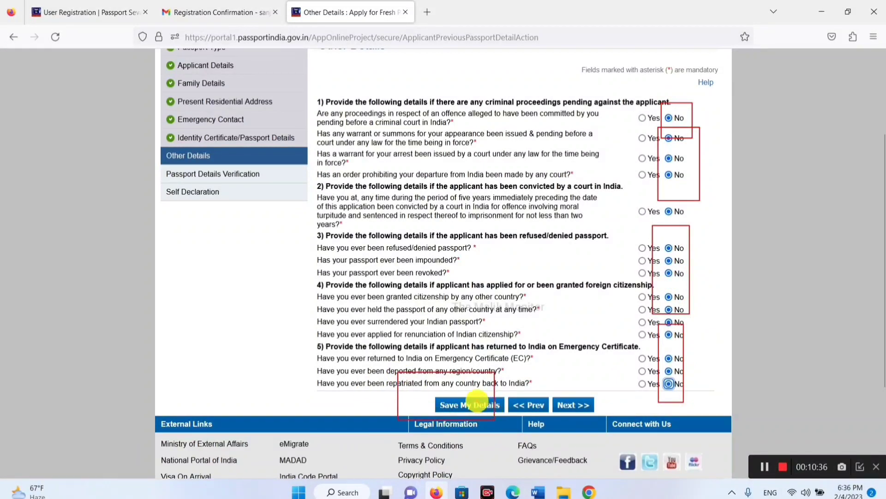
{"action": "left_click", "coordinate": [475, 404]}
{"action": "scroll", "coordinate": [552, 393], "scroll_direction": "down", "scroll_amount": 4}
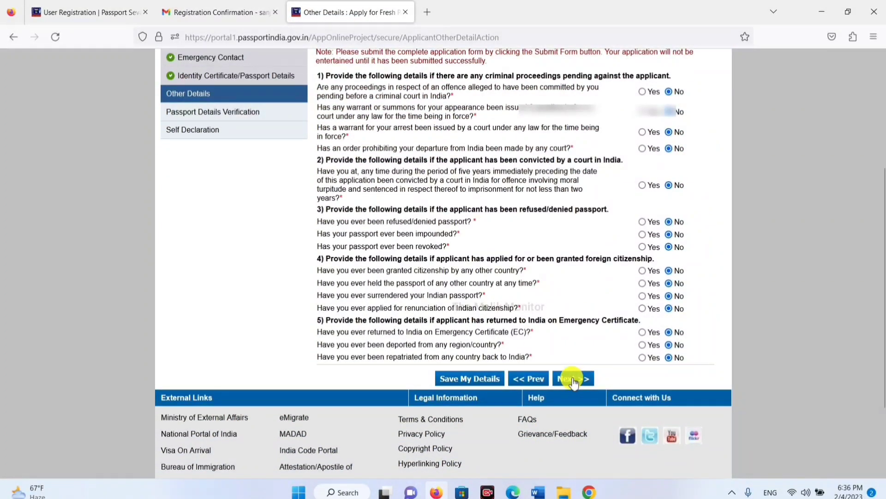
{"action": "left_click", "coordinate": [572, 379]}
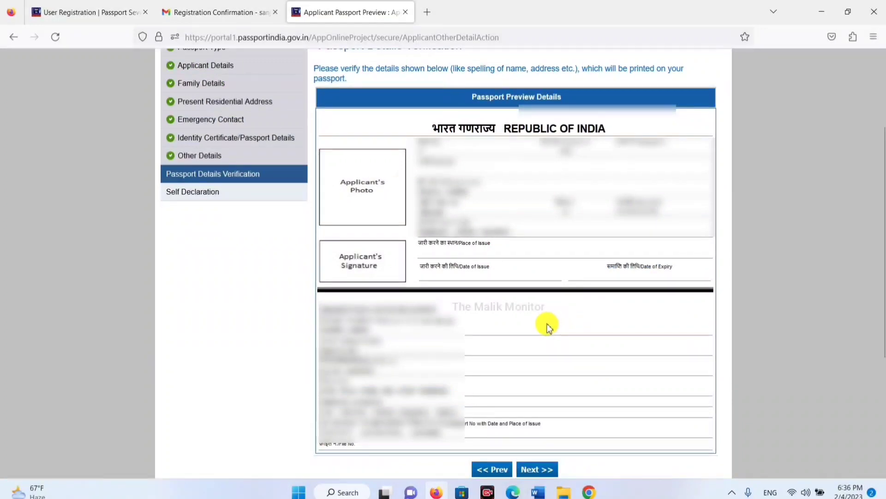
Check both pages of the passport preview details and continue to the self declaration
{"action": "key", "text": "ctrl+2"}
{"action": "mouse_move", "coordinate": [308, 94]}
{"action": "left_mouse_down"}
{"action": "mouse_move", "coordinate": [388, 198]}
{"action": "mouse_move", "coordinate": [653, 285]}
{"action": "mouse_move", "coordinate": [726, 283]}
{"action": "left_mouse_up"}
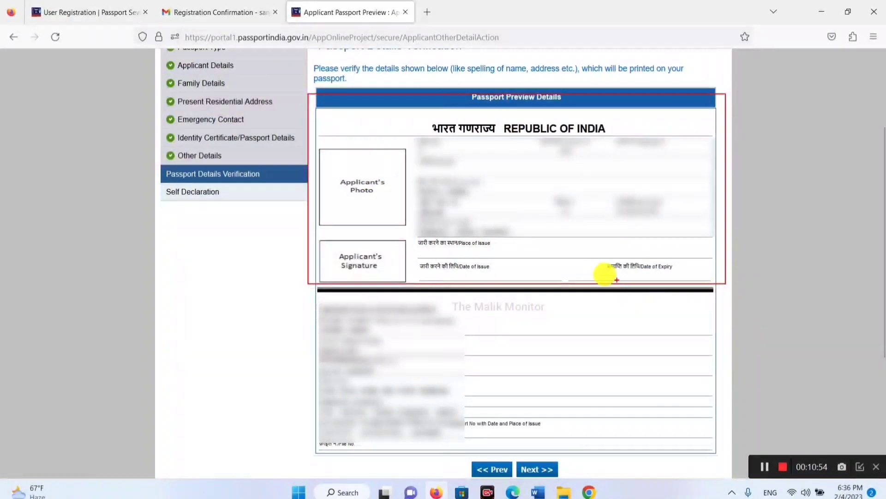
{"action": "mouse_move", "coordinate": [369, 112]}
{"action": "left_mouse_down"}
{"action": "mouse_move", "coordinate": [597, 225]}
{"action": "mouse_move", "coordinate": [655, 273]}
{"action": "left_mouse_up"}
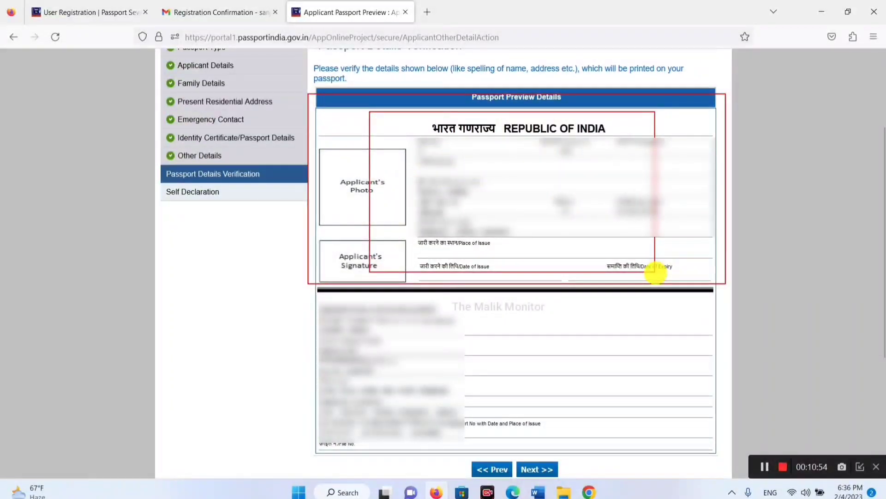
{"action": "mouse_move", "coordinate": [296, 302]}
{"action": "left_mouse_down"}
{"action": "mouse_move", "coordinate": [354, 343]}
{"action": "mouse_move", "coordinate": [726, 460]}
{"action": "left_mouse_up"}
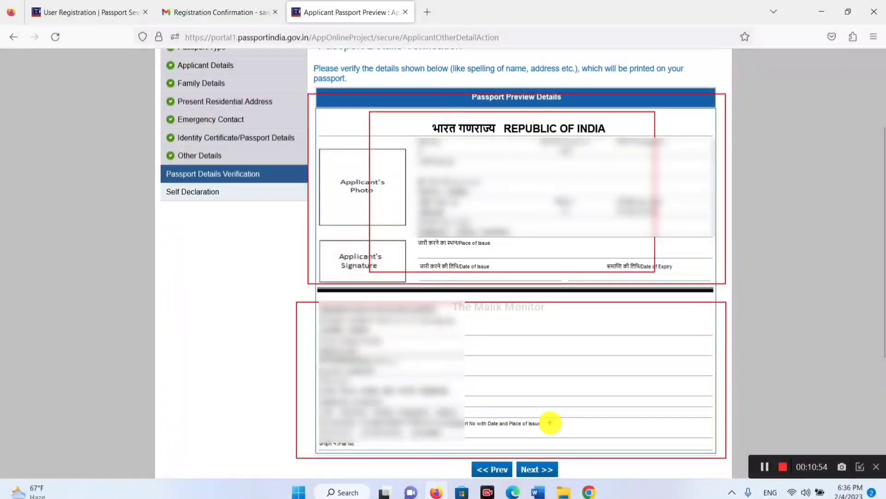
{"action": "key", "text": "Escape"}
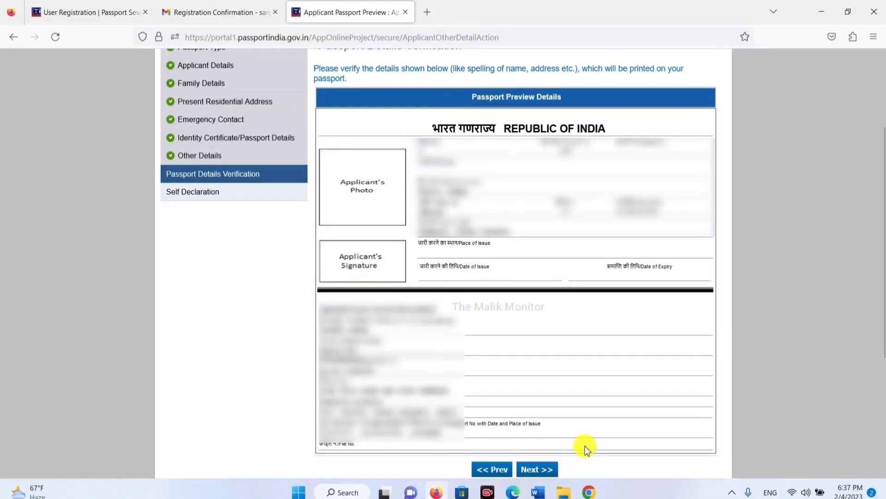
{"action": "left_click", "coordinate": [537, 469]}
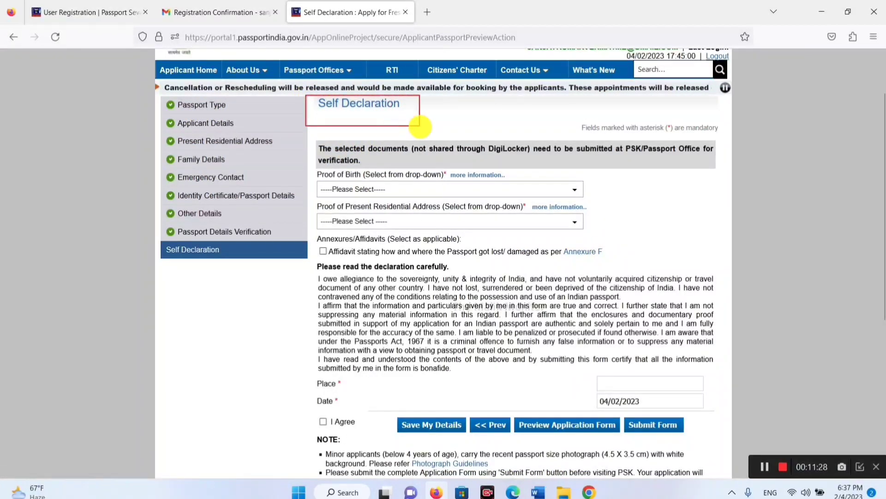
Select Aadhaar Card/E-Aadhaar as proof of birth and Aadhaar Card (Address Proof) as proof of present residential address
{"action": "left_click", "coordinate": [406, 189]}
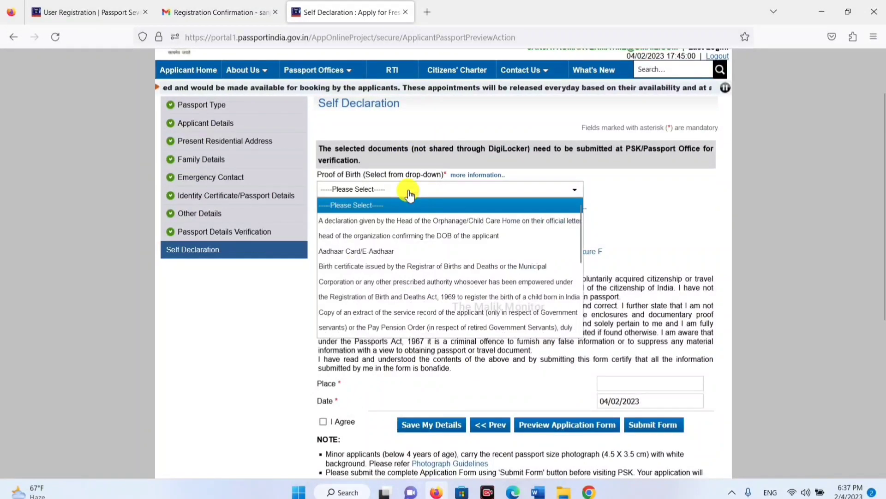
{"action": "left_click", "coordinate": [394, 251]}
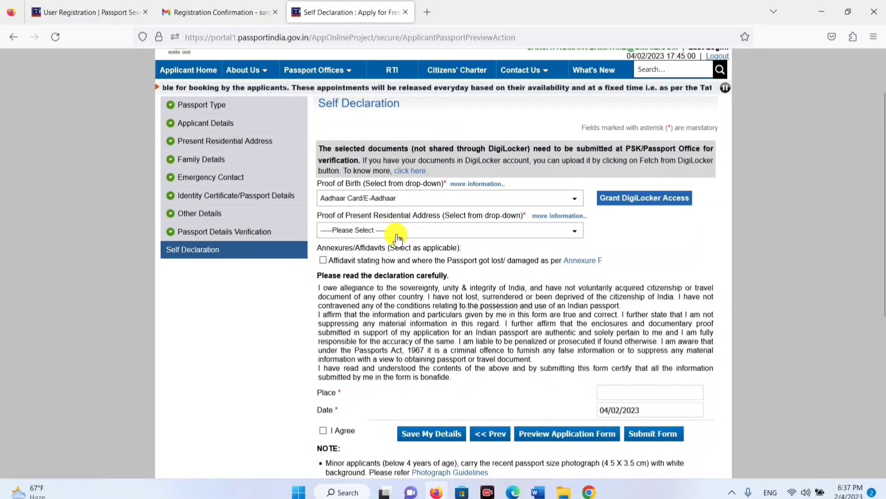
{"action": "left_click", "coordinate": [397, 231]}
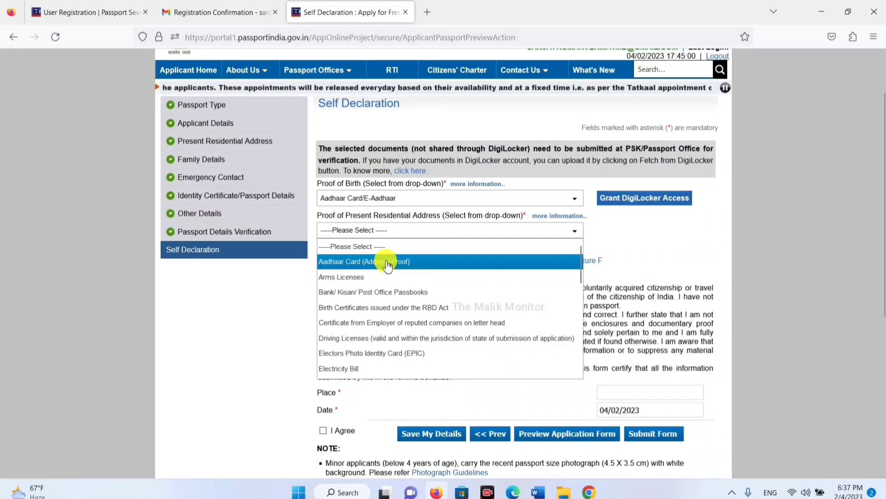
{"action": "left_click", "coordinate": [387, 262]}
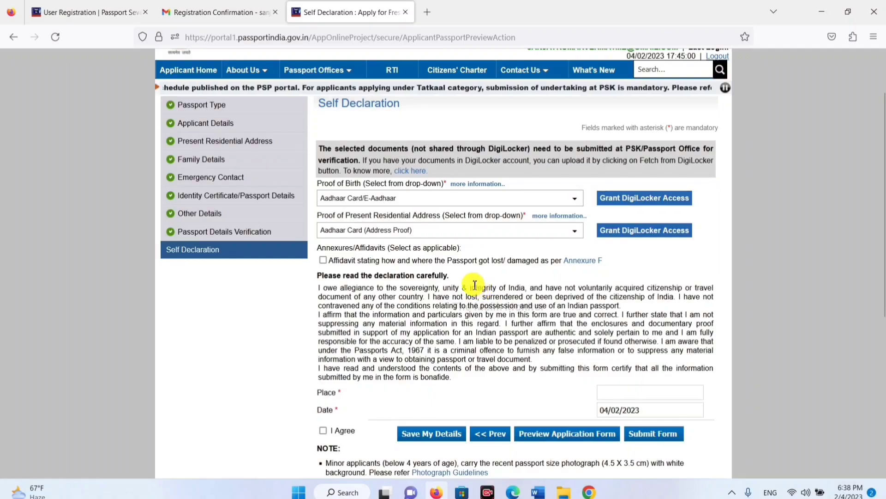
{"action": "left_click_drag", "start_coordinate": [376, 261], "coordinate": [497, 261]}
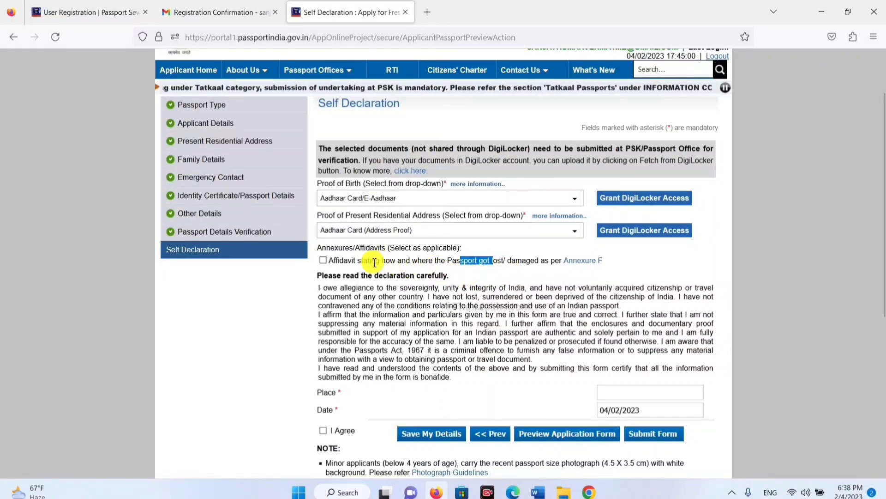
{"action": "left_click_drag", "start_coordinate": [372, 260], "coordinate": [412, 267]}
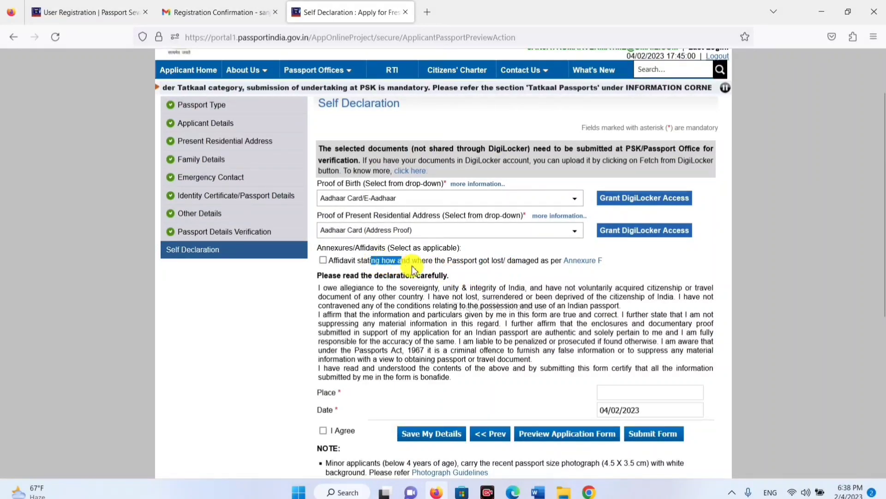
{"action": "left_click", "coordinate": [453, 265]}
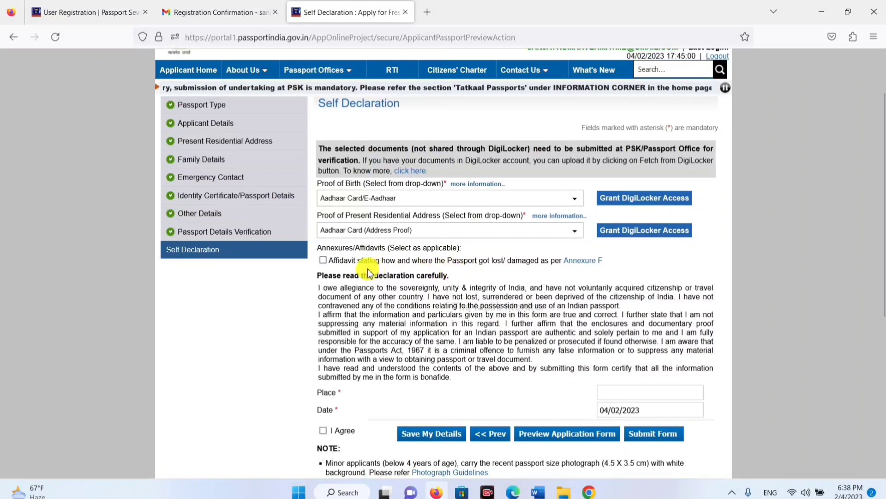
{"action": "left_click", "coordinate": [324, 262]}
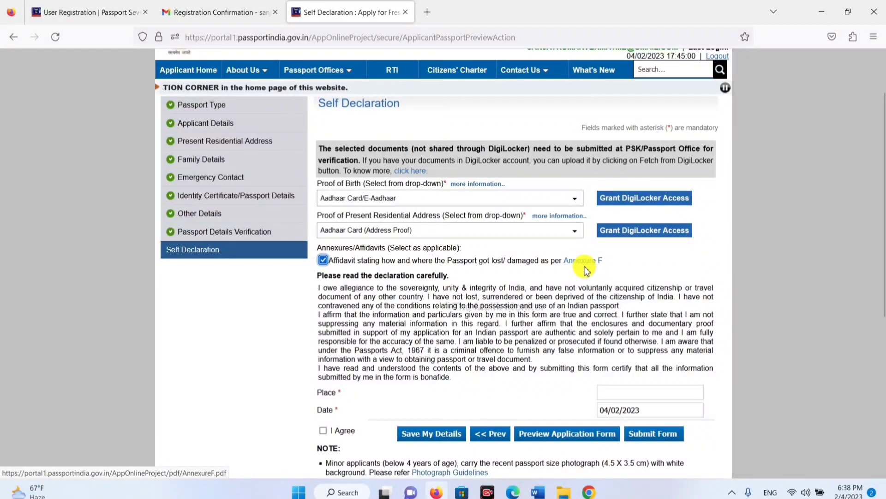
{"action": "left_click", "coordinate": [323, 261]}
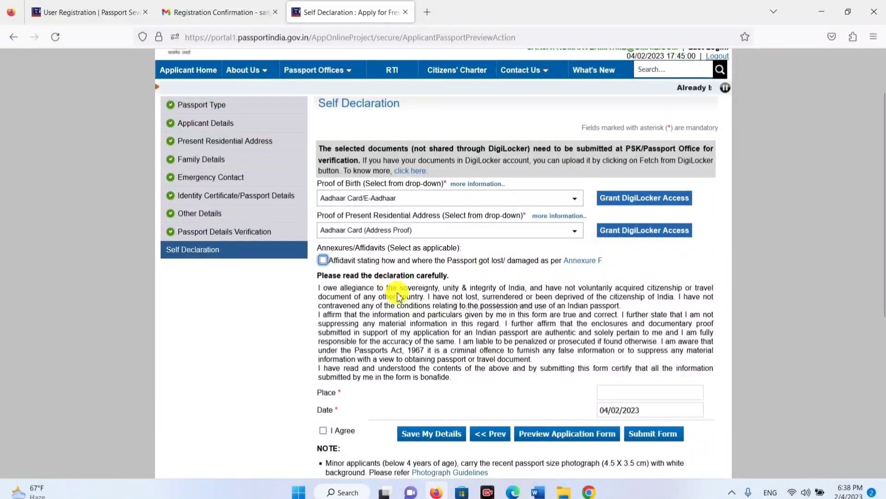
Agree to the self declaration, fill in the place and submit the application form
{"action": "scroll", "coordinate": [510, 341], "scroll_direction": "down", "scroll_amount": 2}
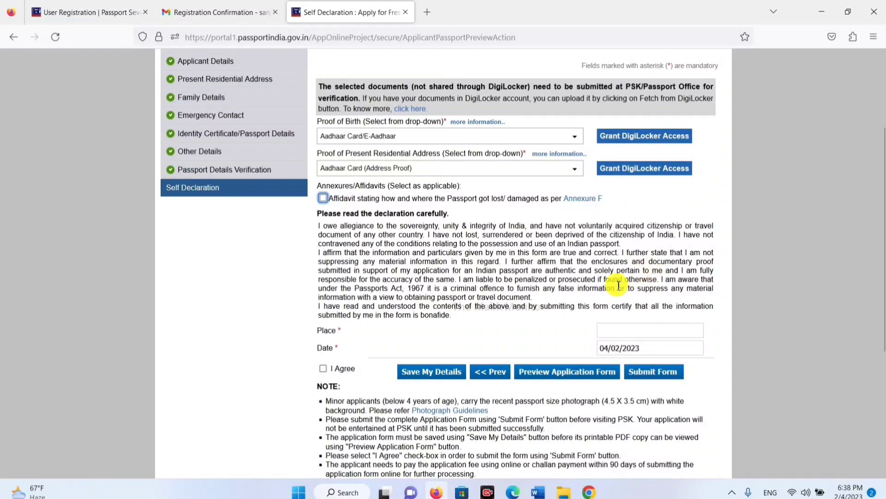
{"action": "scroll", "coordinate": [588, 291], "scroll_direction": "down", "scroll_amount": 2}
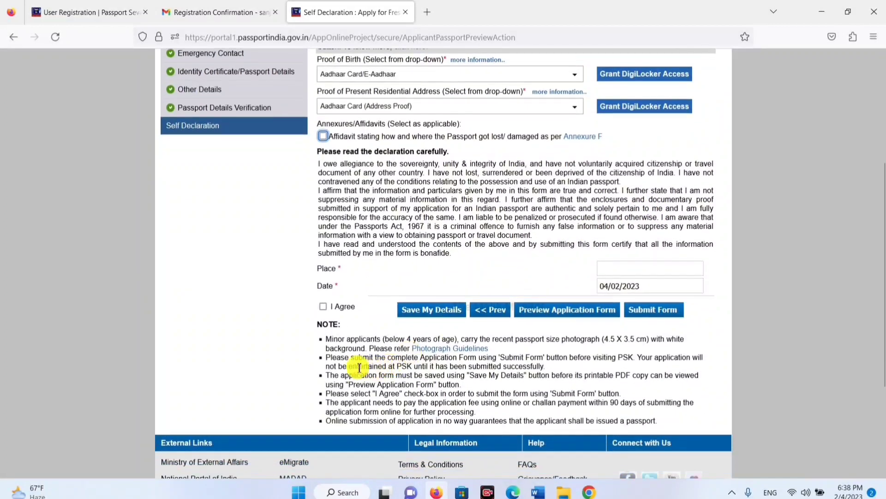
{"action": "left_click", "coordinate": [323, 312]}
{"action": "left_click", "coordinate": [324, 307]}
{"action": "left_click", "coordinate": [700, 266]}
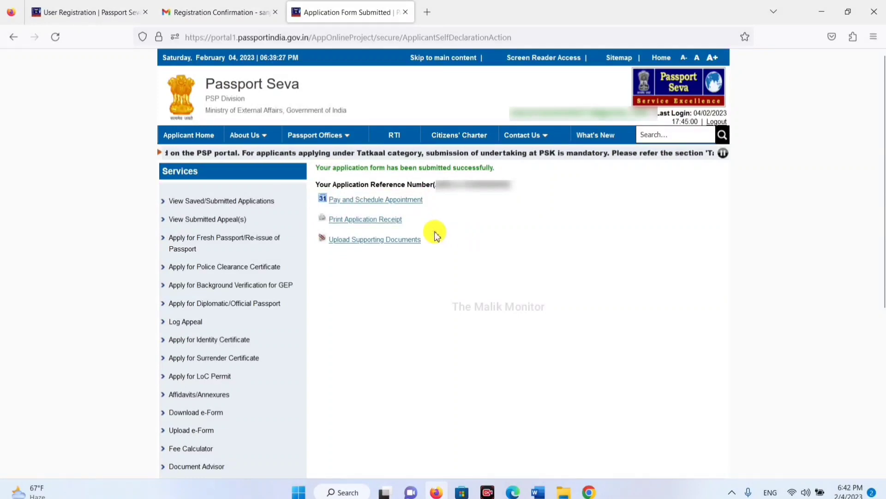
Start paying and scheduling the appointment with State Bank MOPS online payment, and continue to the appointment slots
{"action": "left_click", "coordinate": [377, 200]}
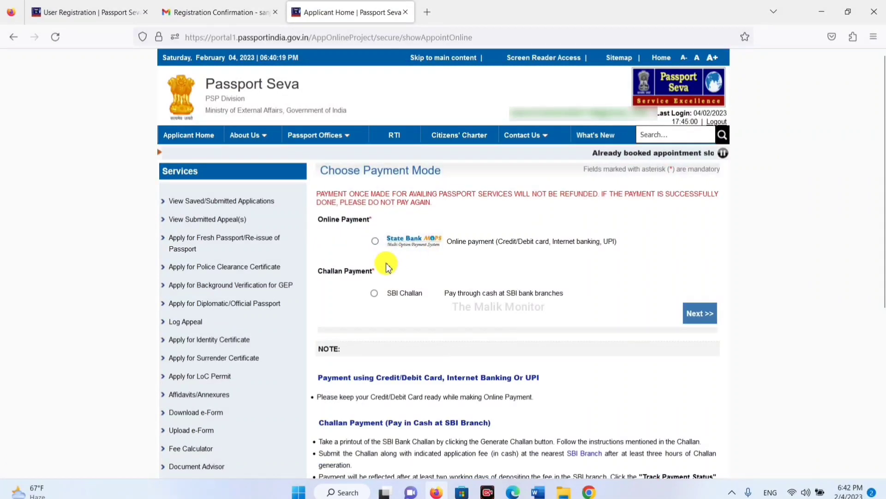
{"action": "left_click", "coordinate": [375, 241]}
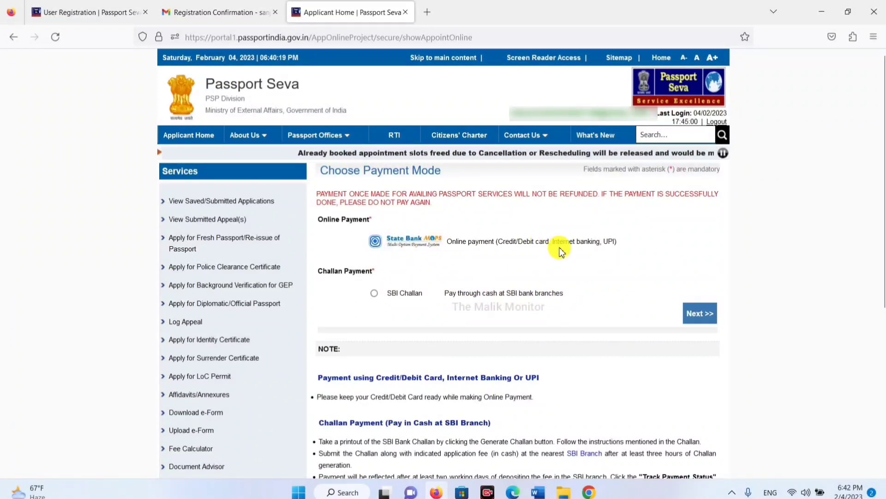
{"action": "left_click", "coordinate": [700, 315]}
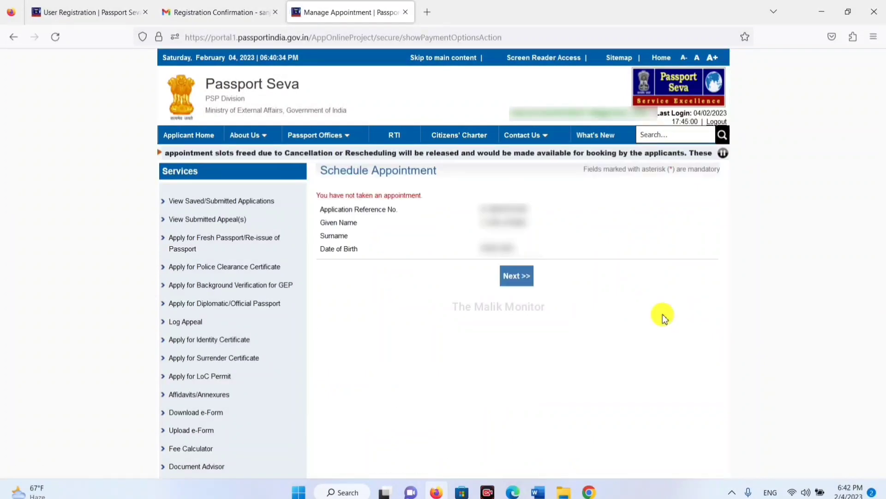
{"action": "left_click", "coordinate": [517, 276]}
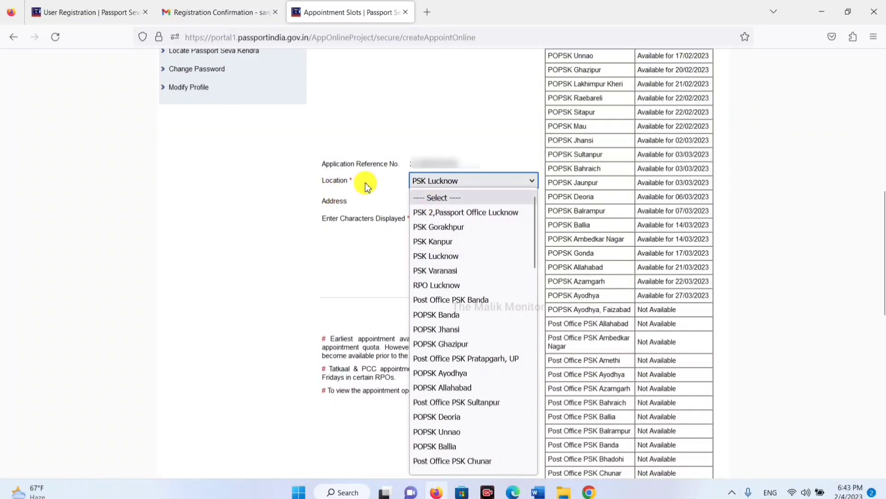
Examine the passport office locations offered for the appointment, keeping PSK Lucknow selected
{"action": "left_click", "coordinate": [429, 183]}
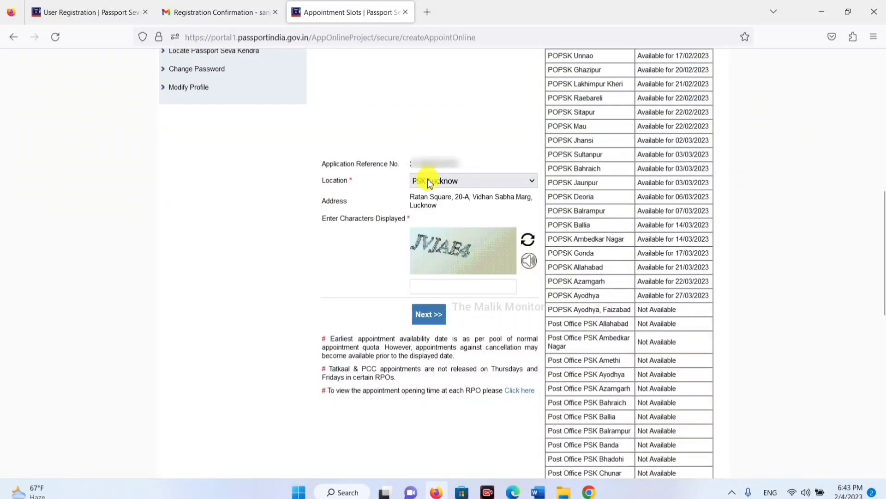
{"action": "left_click", "coordinate": [471, 180]}
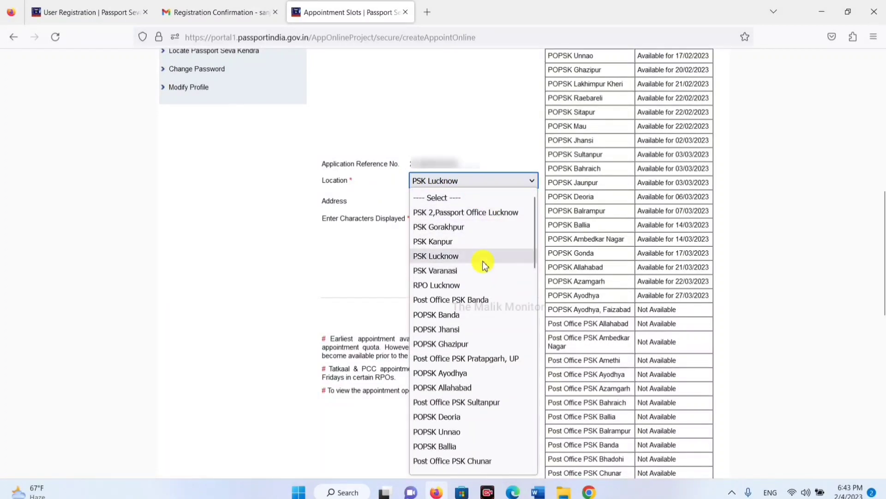
{"action": "scroll", "coordinate": [483, 272], "scroll_direction": "down", "scroll_amount": 2}
{"action": "scroll", "coordinate": [481, 277], "scroll_direction": "down", "scroll_amount": 8}
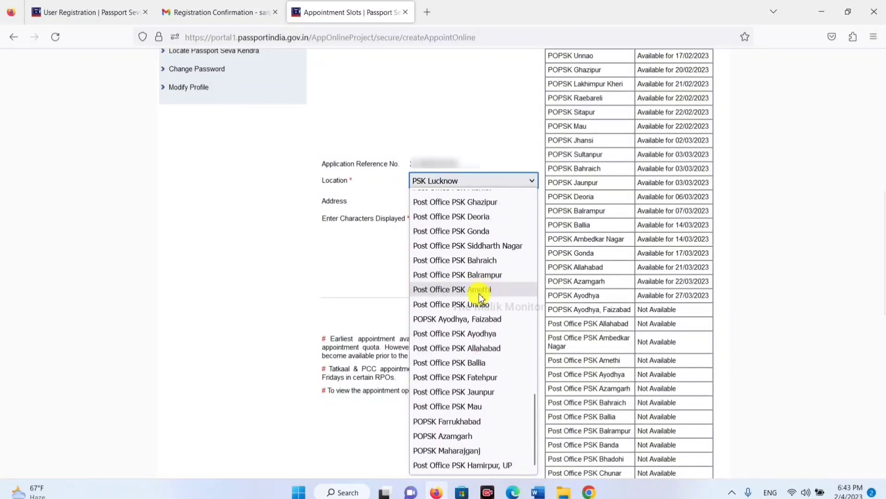
{"action": "scroll", "coordinate": [451, 350], "scroll_direction": "up", "scroll_amount": 10}
{"action": "scroll", "coordinate": [439, 320], "scroll_direction": "down", "scroll_amount": 6}
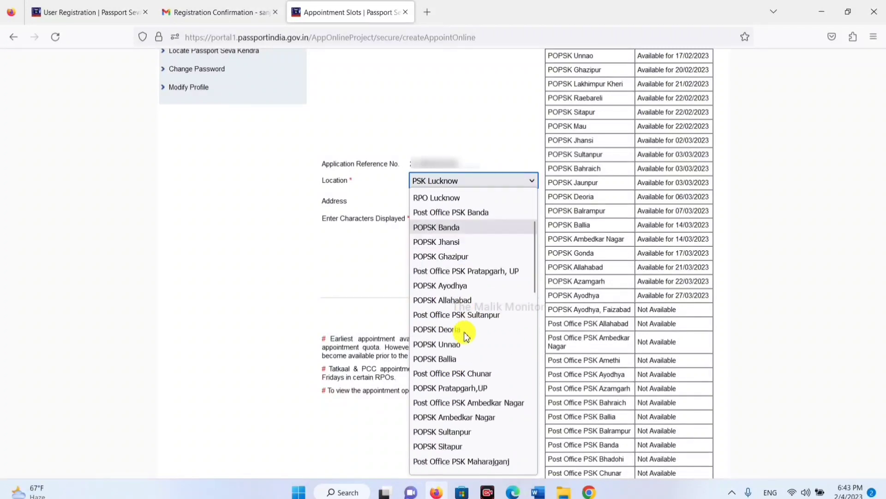
{"action": "scroll", "coordinate": [463, 342], "scroll_direction": "down", "scroll_amount": 2}
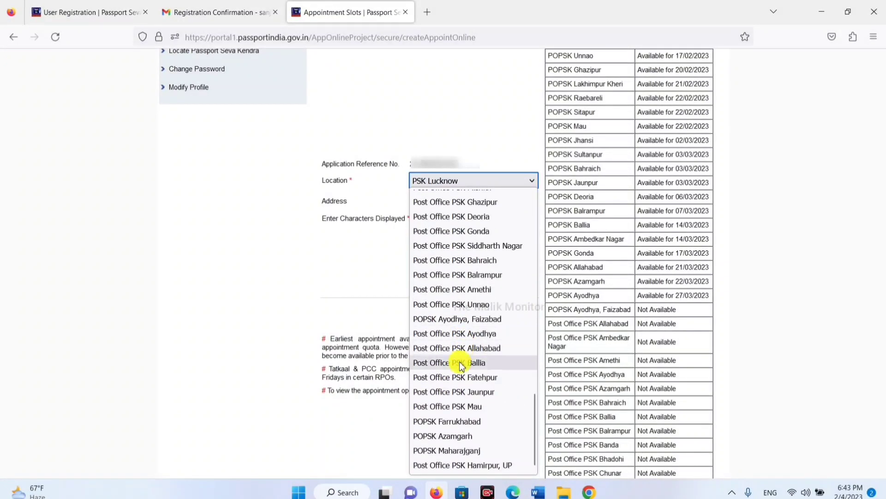
{"action": "scroll", "coordinate": [462, 371], "scroll_direction": "up", "scroll_amount": 6}
{"action": "scroll", "coordinate": [457, 360], "scroll_direction": "up", "scroll_amount": 6}
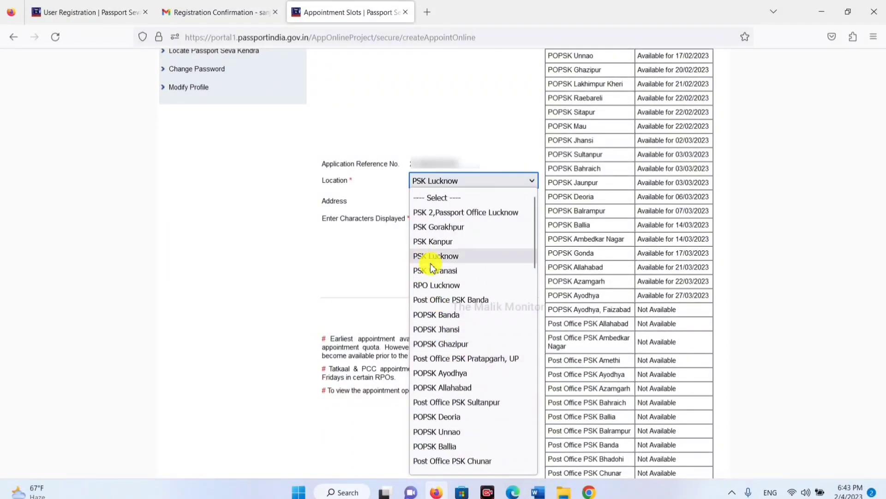
{"action": "scroll", "coordinate": [439, 286], "scroll_direction": "down", "scroll_amount": 10}
{"action": "scroll", "coordinate": [444, 306], "scroll_direction": "down", "scroll_amount": 6}
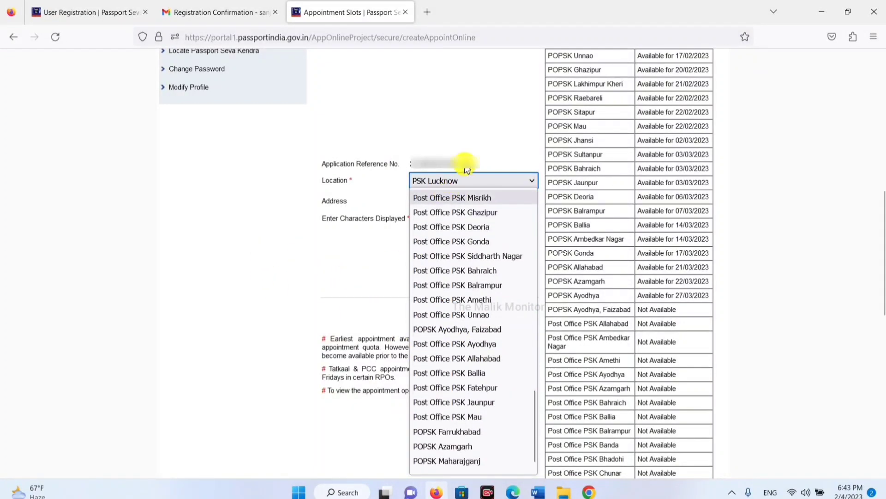
{"action": "left_click", "coordinate": [464, 183]}
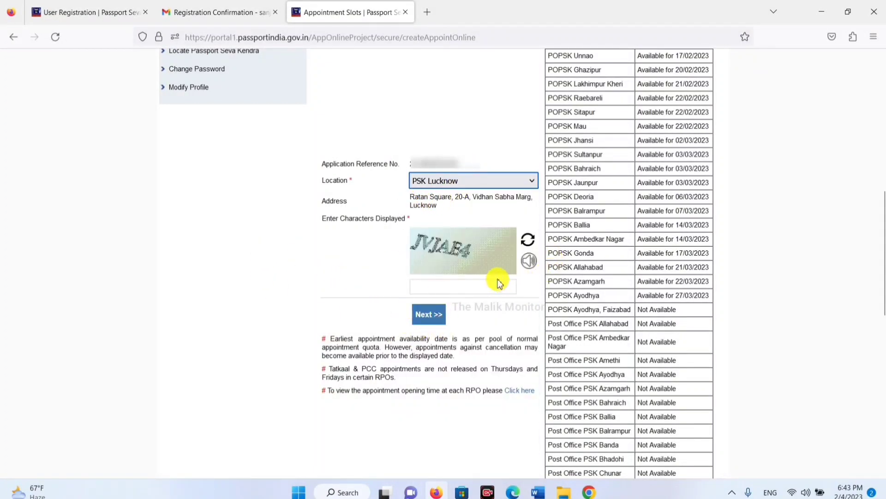
Enter the displayed captcha characters and continue to the Pay And Book Appointment details
{"action": "left_click", "coordinate": [464, 295]}
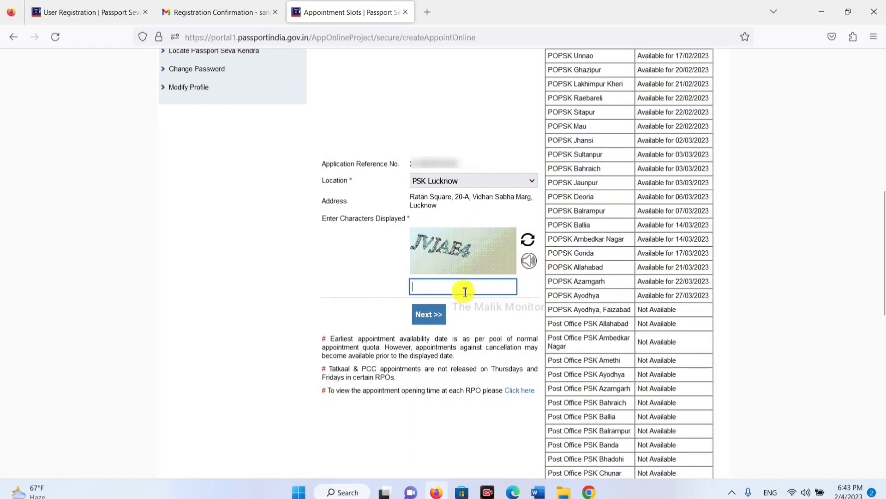
{"action": "left_click", "coordinate": [428, 316]}
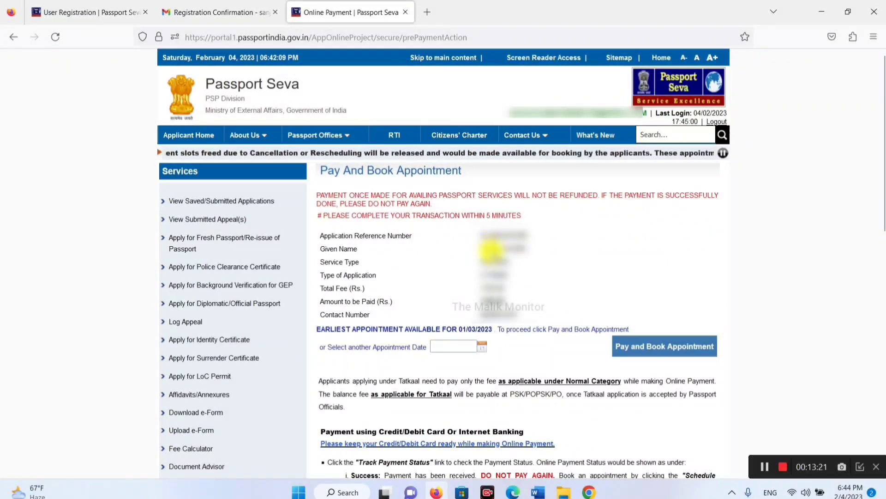
{"action": "left_click_drag", "start_coordinate": [474, 226], "coordinate": [517, 317]}
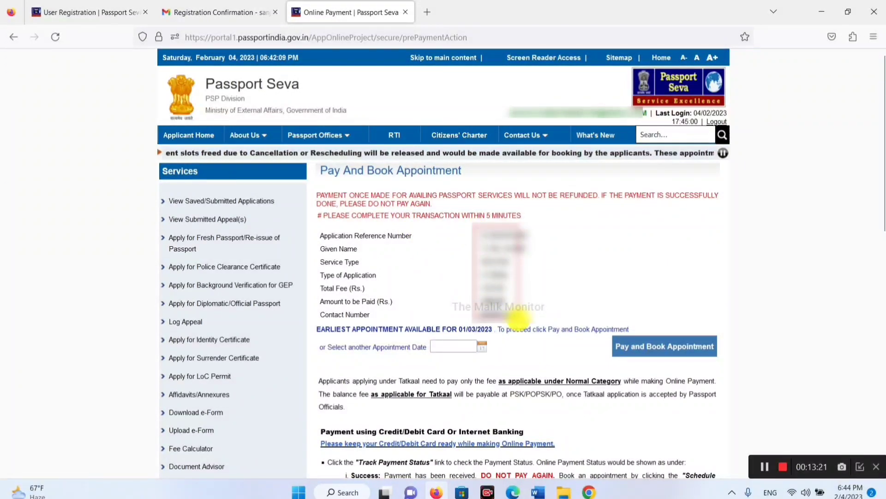
Set the appointment date to 06/03/2023, proceed to pay and book, and acknowledge the payment caution
{"action": "left_click", "coordinate": [483, 349]}
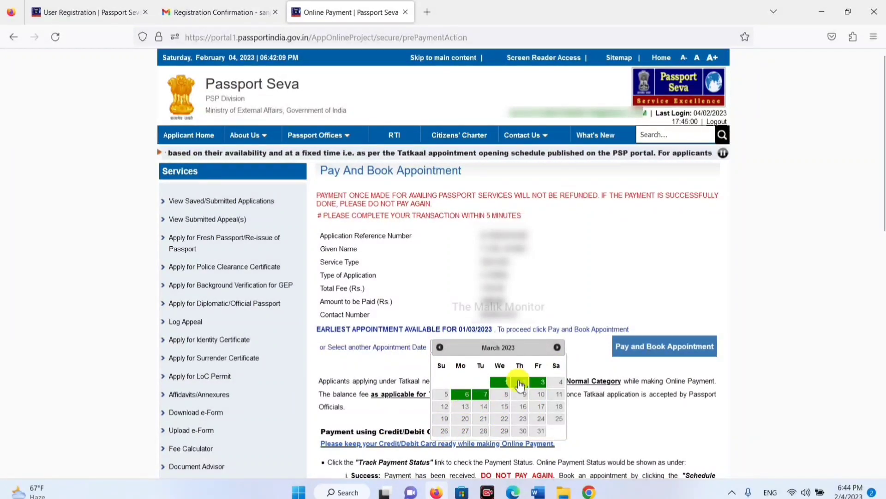
{"action": "left_click", "coordinate": [465, 395]}
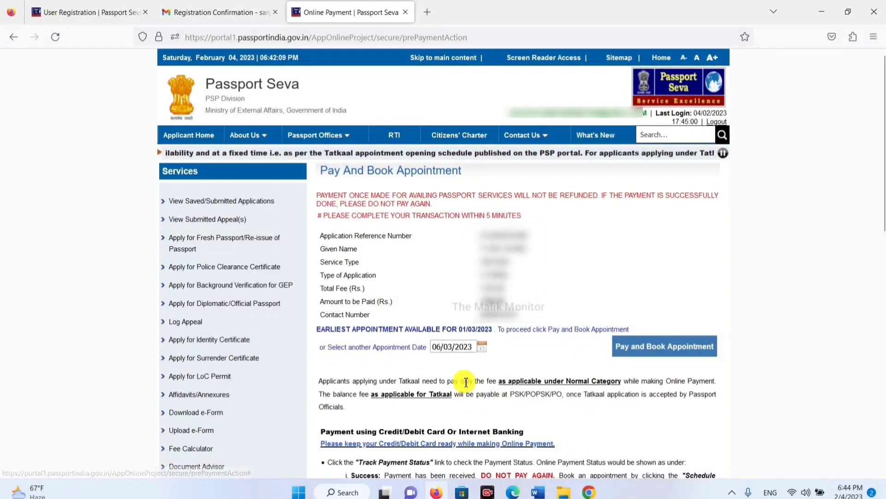
{"action": "left_click", "coordinate": [646, 359]}
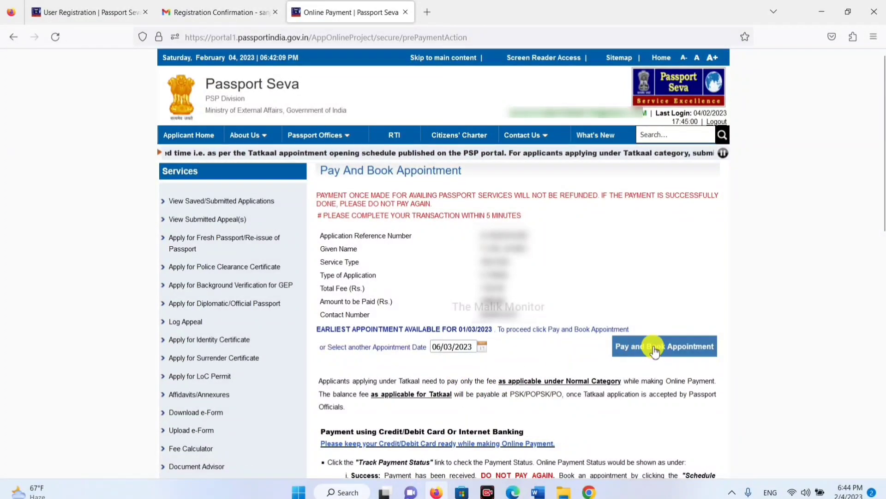
{"action": "left_click", "coordinate": [654, 350]}
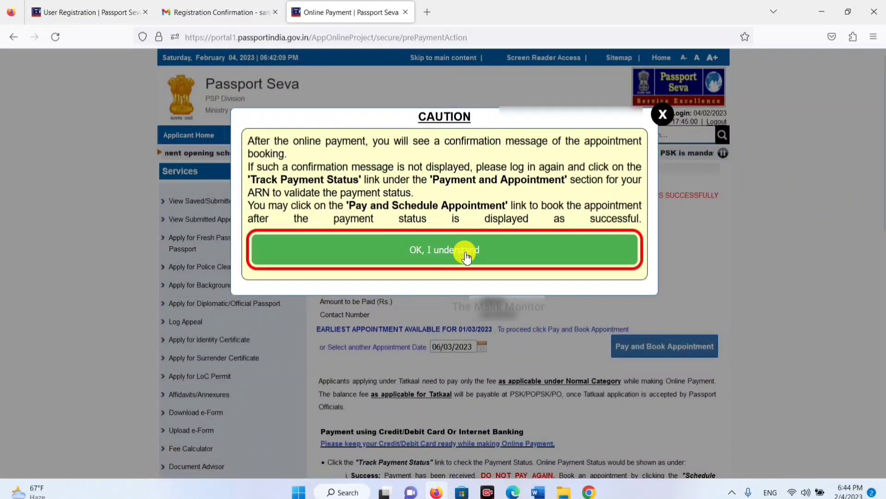
{"action": "left_click", "coordinate": [503, 259]}
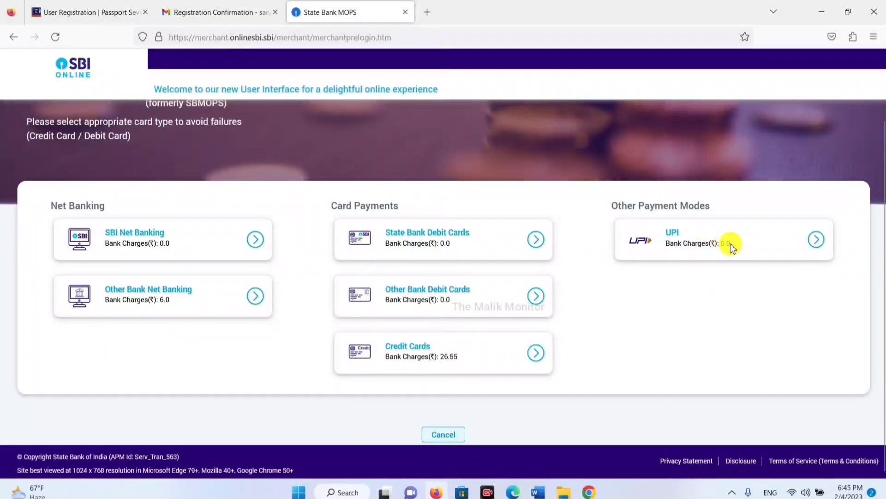
Choose UPI as the payment mode and pay the Rs 1500 fee by QR code, after looking at the VPA option
{"action": "left_click", "coordinate": [815, 240]}
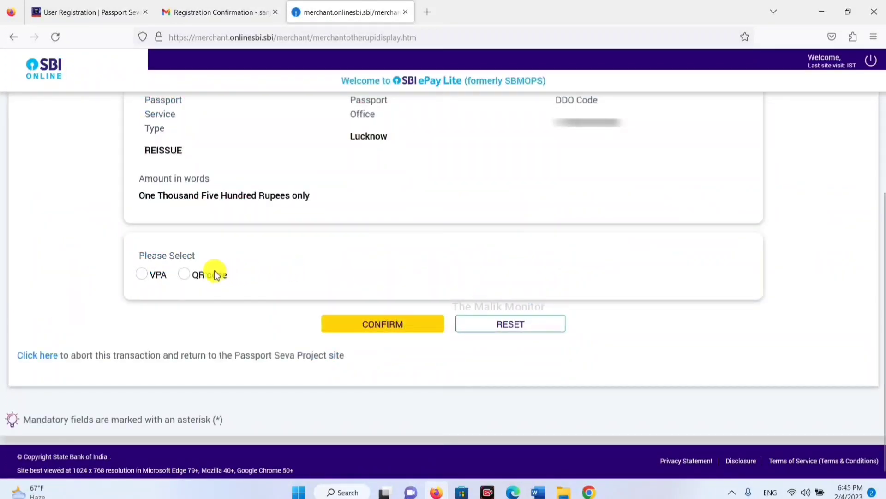
{"action": "left_click", "coordinate": [143, 277]}
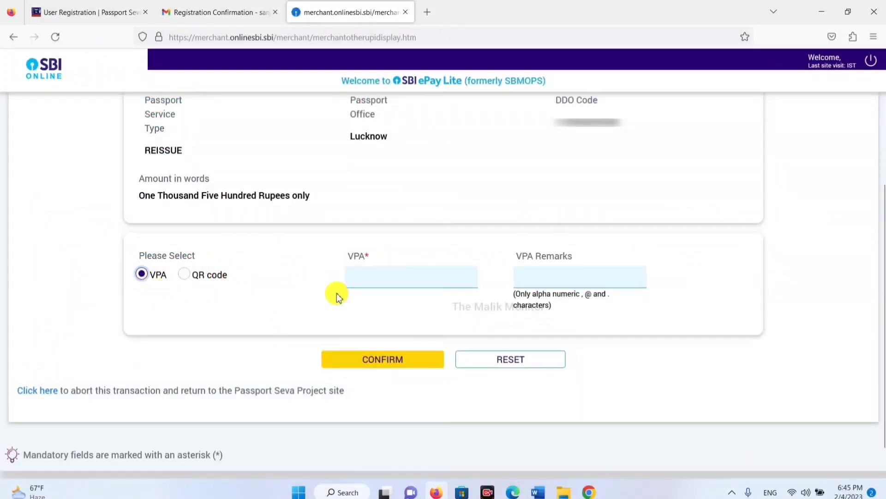
{"action": "left_click", "coordinate": [183, 275]}
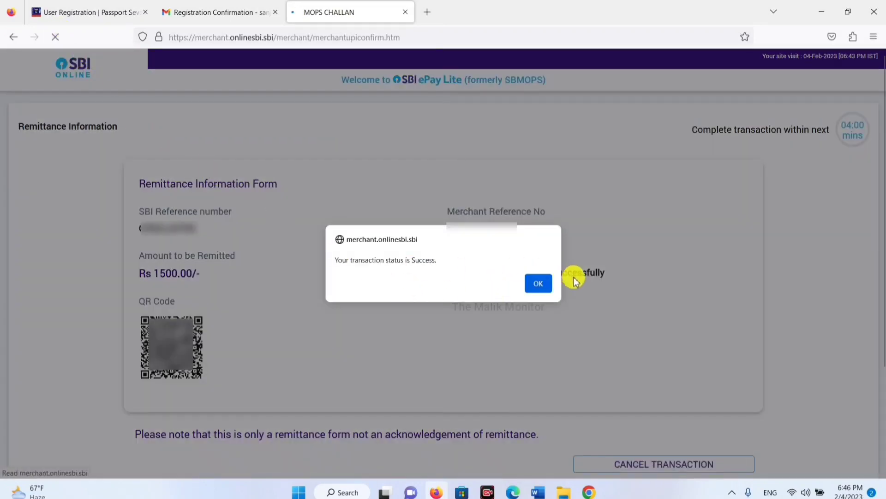
Acknowledge the payment transaction status and open the printable application receipt for the booked appointment
{"action": "left_click", "coordinate": [539, 283]}
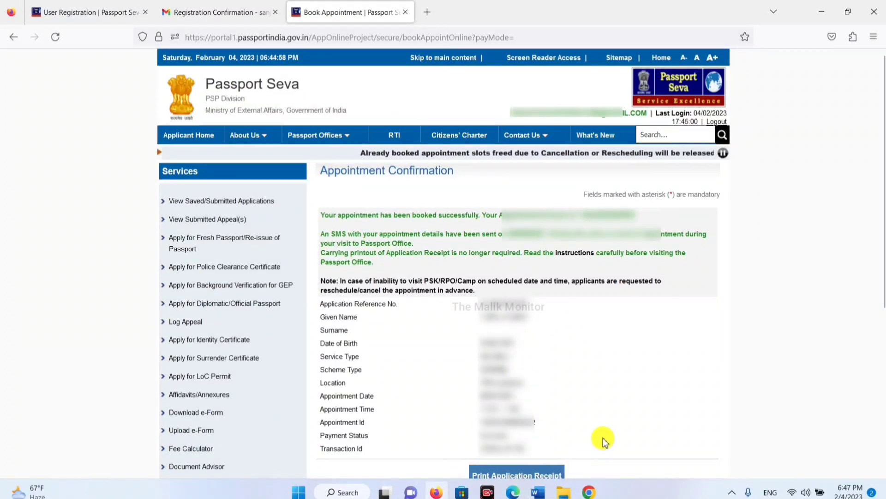
{"action": "scroll", "coordinate": [603, 439], "scroll_direction": "down", "scroll_amount": 5}
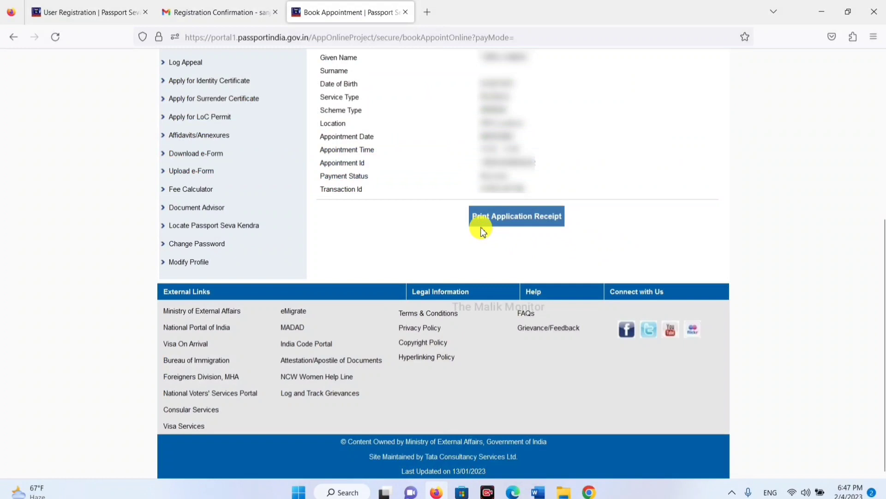
{"action": "left_click", "coordinate": [541, 223]}
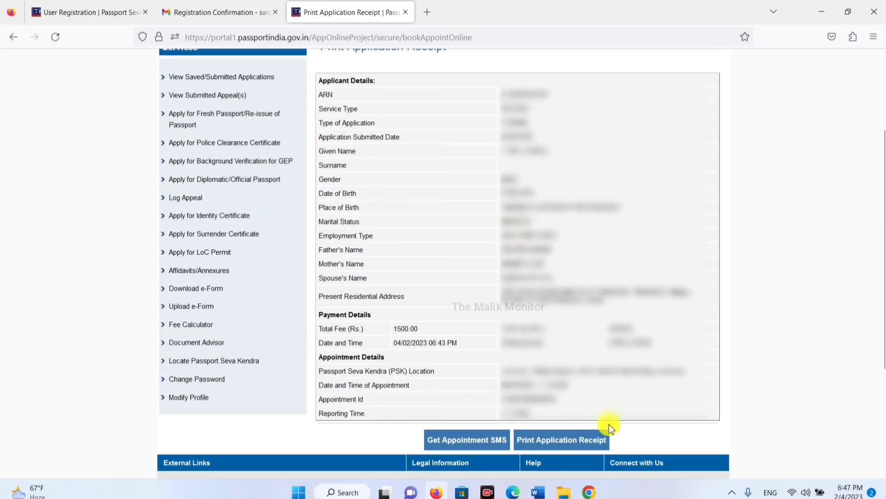
{"action": "left_click", "coordinate": [578, 441]}
{"action": "left_click", "coordinate": [493, 297]}
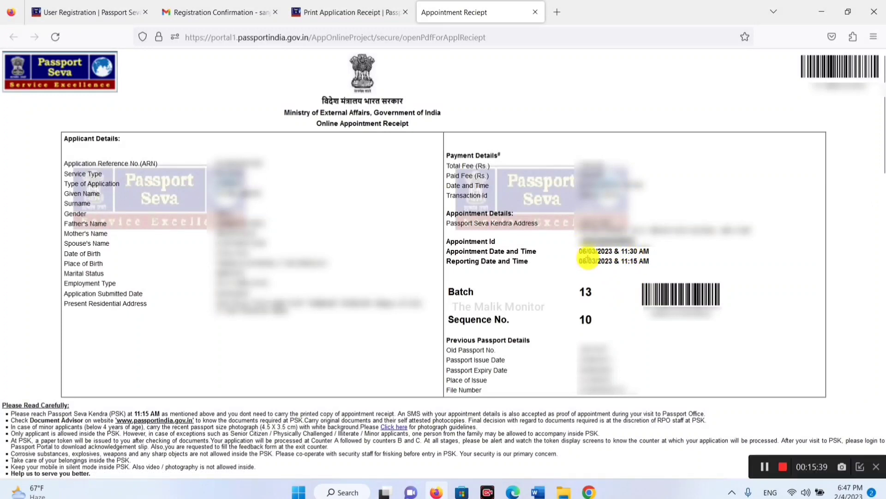
Examine the appointment and reporting date and time and the Passport Seva Kendra address on the appointment receipt
{"action": "left_click_drag", "start_coordinate": [575, 237], "coordinate": [651, 274]}
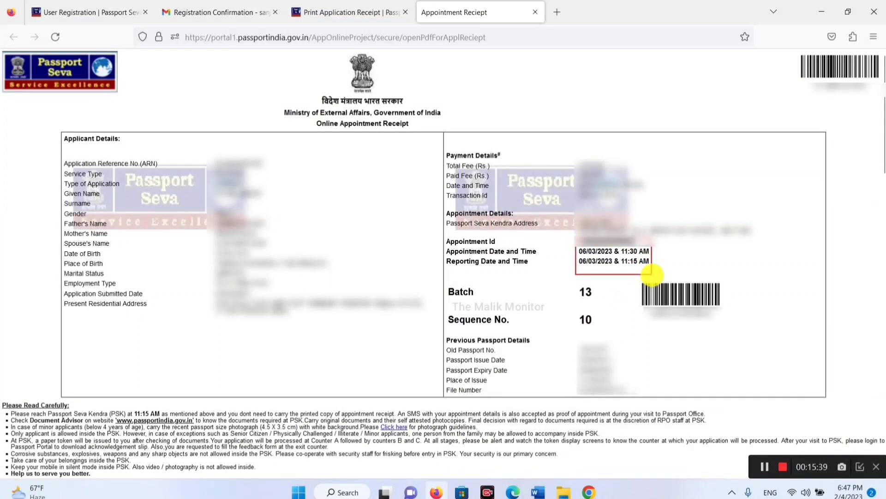
{"action": "left_click_drag", "start_coordinate": [598, 246], "coordinate": [665, 269]}
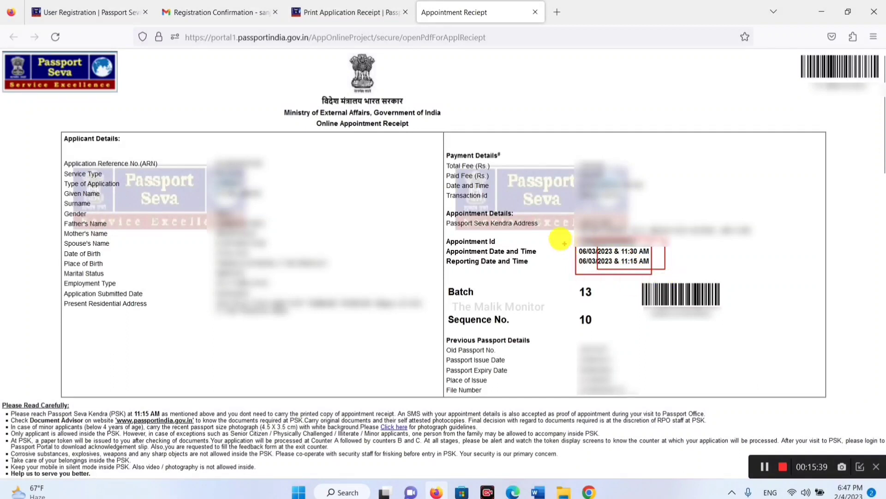
{"action": "left_click_drag", "start_coordinate": [561, 199], "coordinate": [766, 244]}
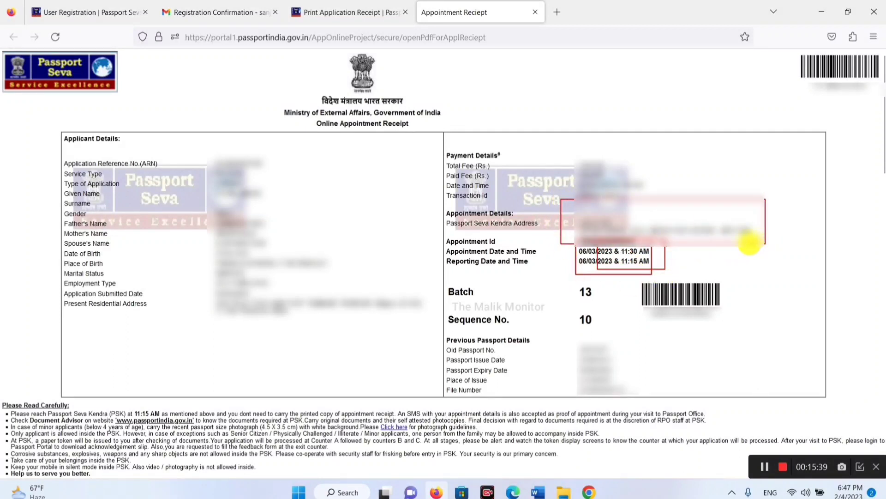
{"action": "key", "text": "Escape"}
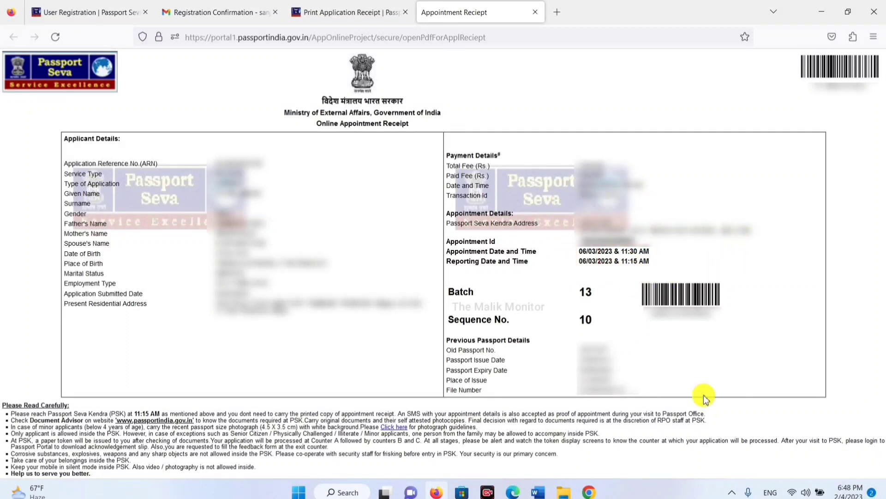